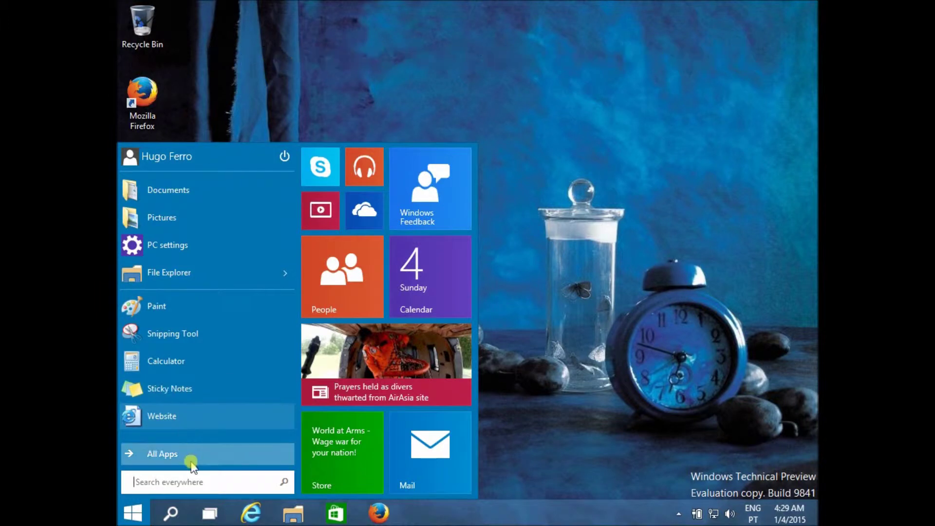
Step: Look through the All Apps list in the Start menu and return to the main view
click(193, 454)
mouse_move(284, 186)
mouse_down()
mouse_move(296, 358)
mouse_move(295, 184)
mouse_up()
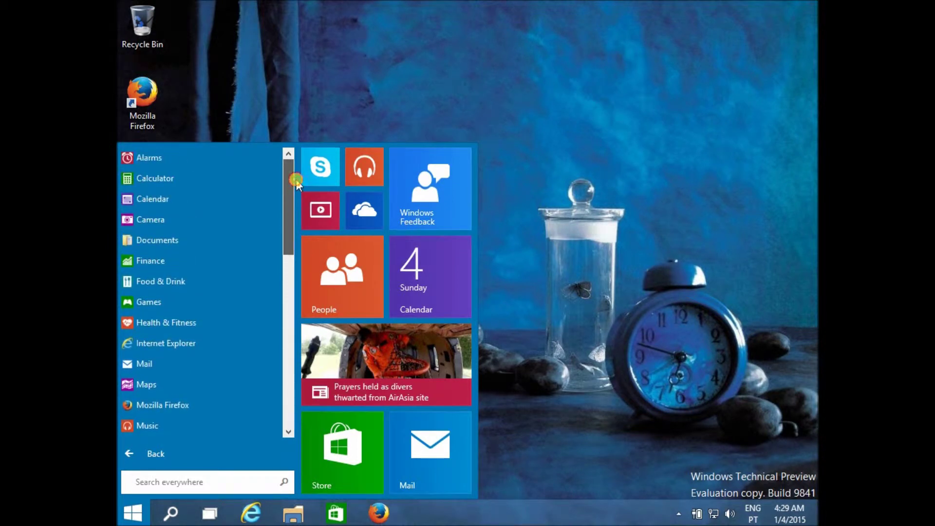
click(171, 454)
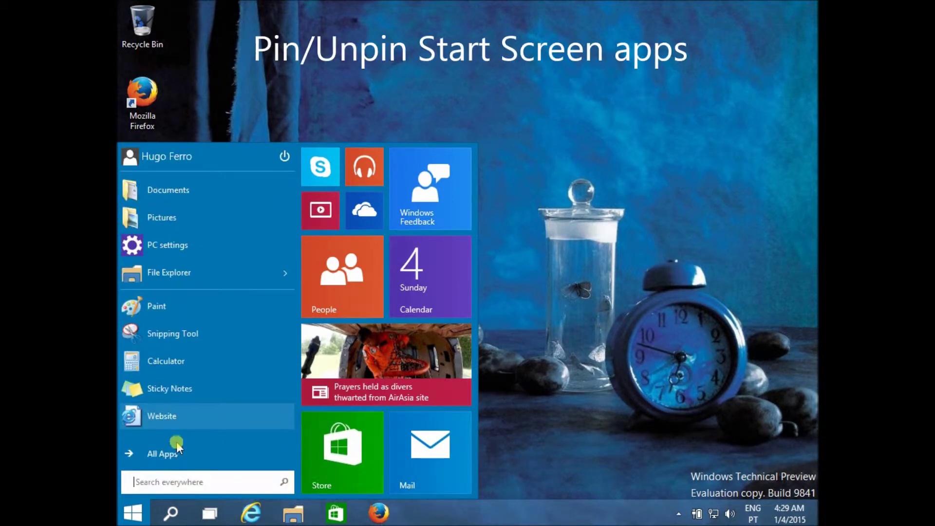
Step: Pin PC settings to Start as a tile and unpin that tile again
right_click(174, 248)
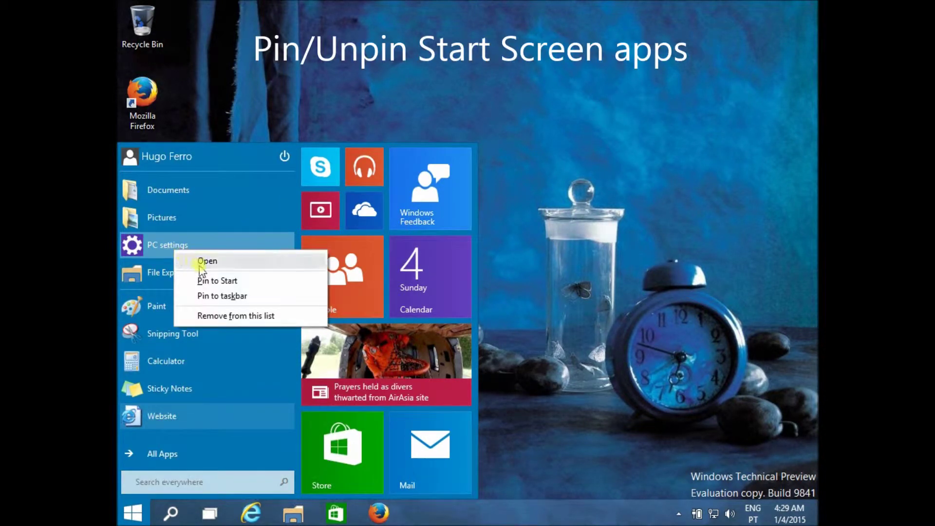
click(202, 282)
drag(508, 214, 585, 195)
right_click(365, 356)
click(382, 362)
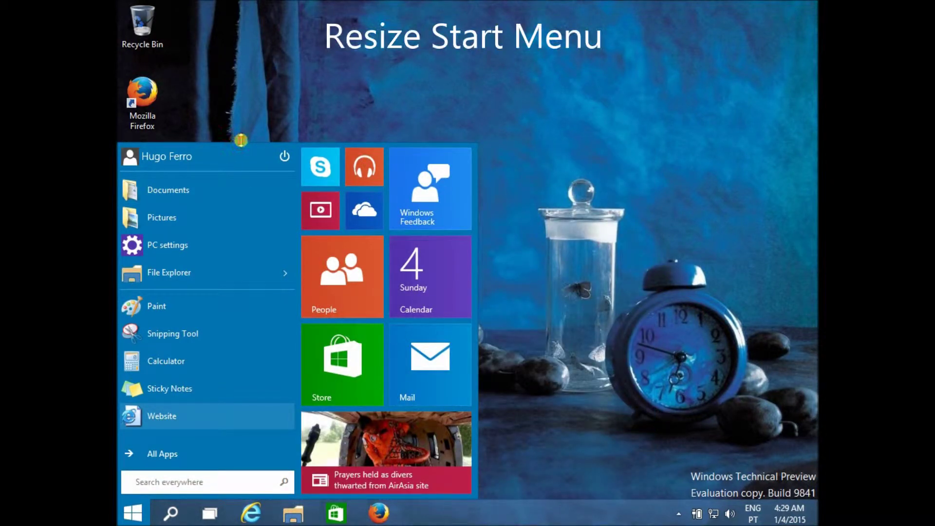
Step: Stretch the Start menu almost to the full desktop height, reopen it, and shrink it to a short, wide layout
drag(246, 78, 247, 48)
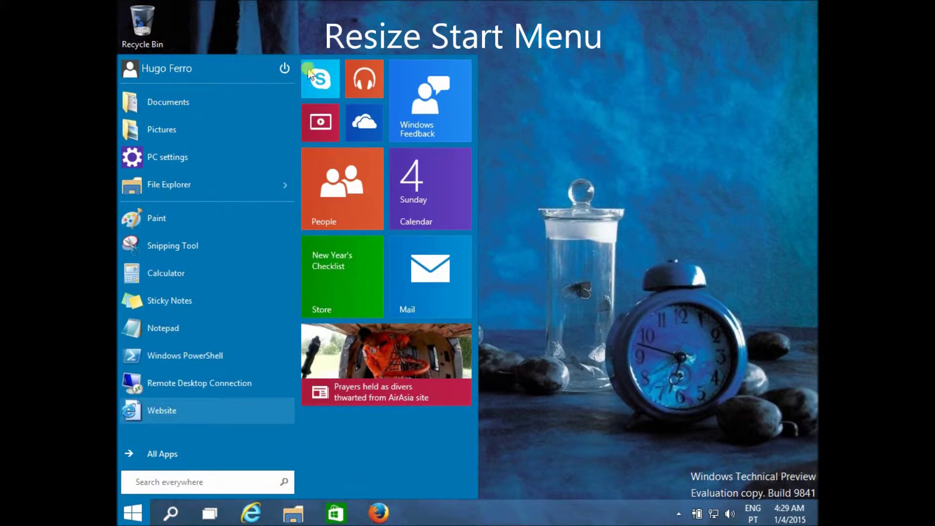
click(666, 188)
click(132, 513)
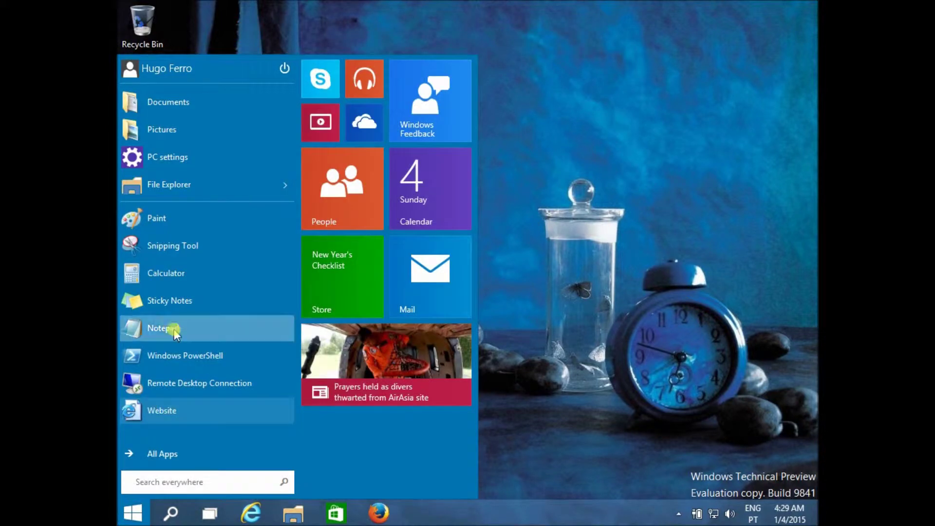
drag(228, 54, 236, 387)
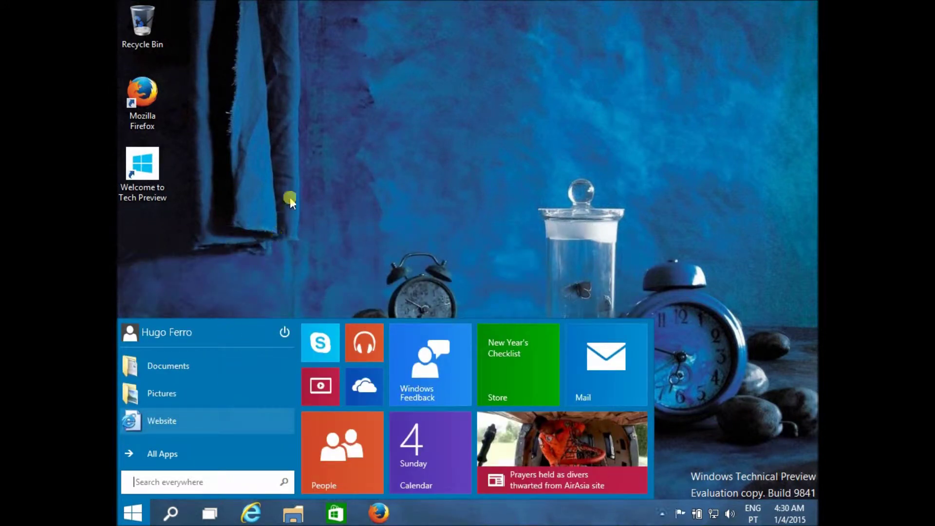
Step: Look through the All Apps list in the compact Start menu and stretch the menu back to medium height
click(171, 461)
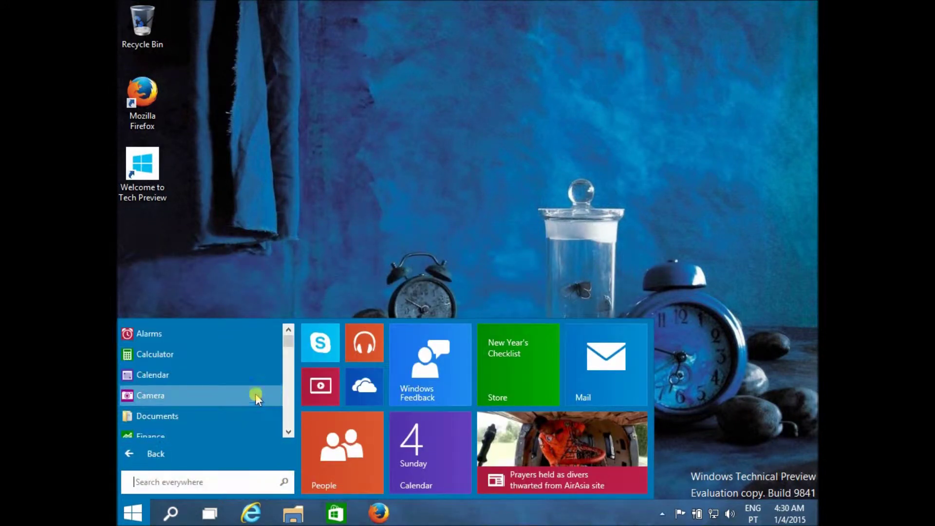
scroll(256, 372, down, 5)
scroll(256, 372, down, 5)
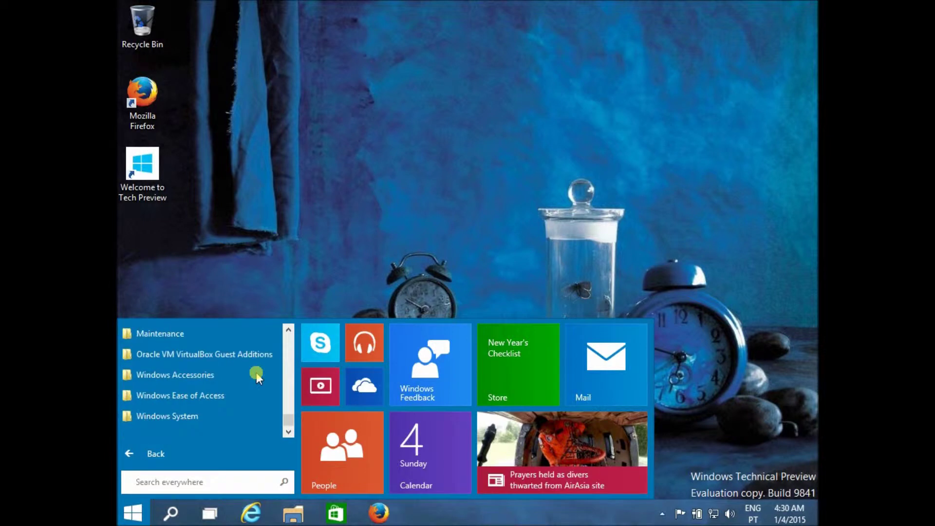
scroll(256, 372, up, 10)
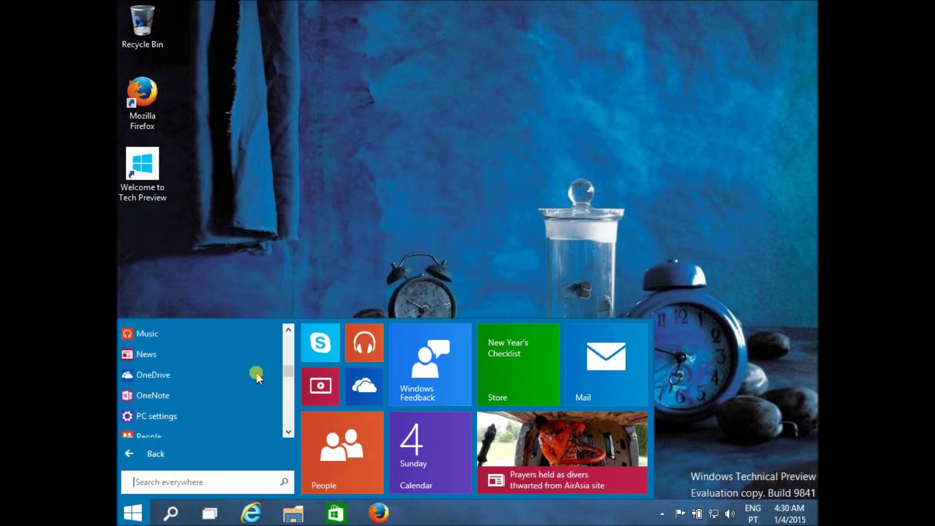
click(156, 457)
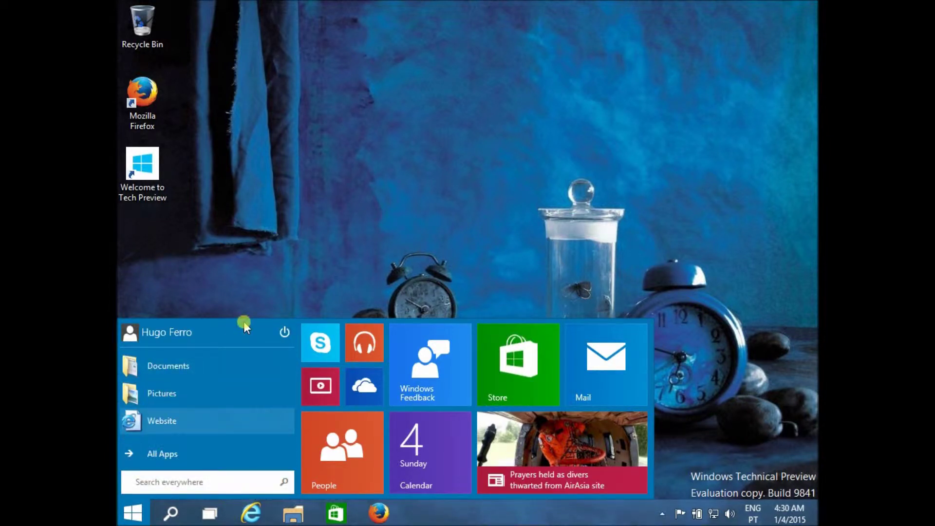
drag(244, 318, 240, 127)
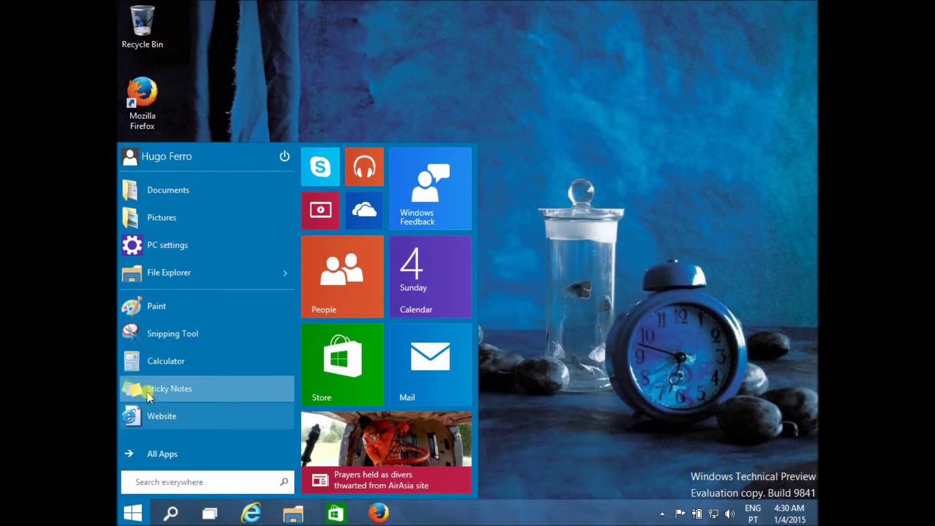
Step: Search the Start menu for "control panel", skim the web results for the "control panel programs and features" suggestion, and close them
click(166, 482)
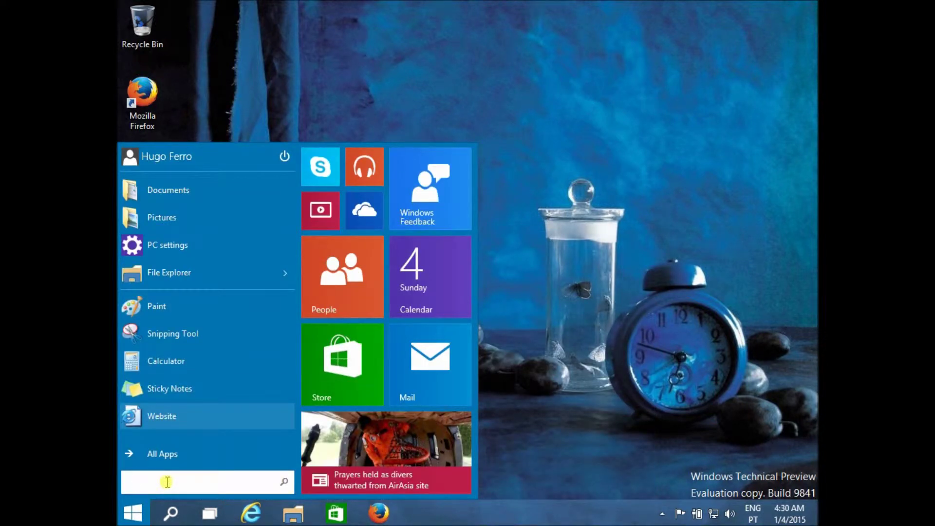
text(control panel)
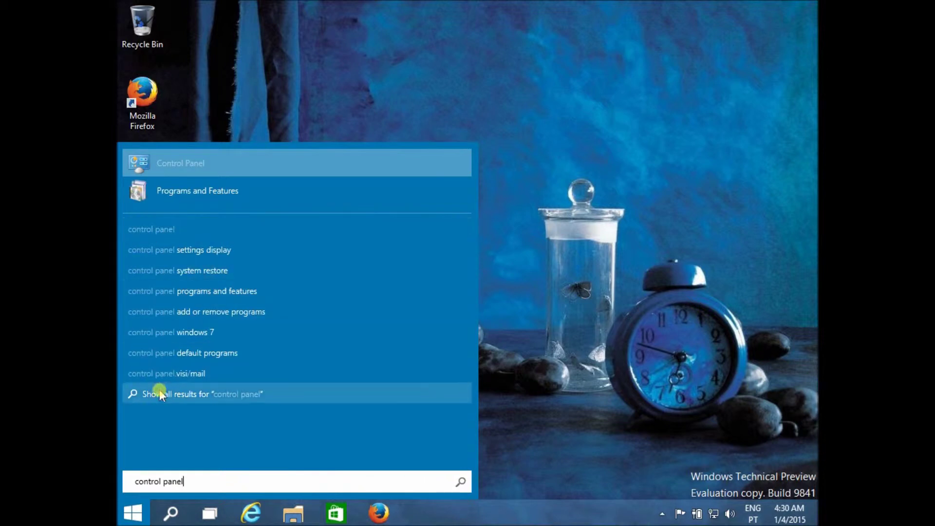
click(211, 290)
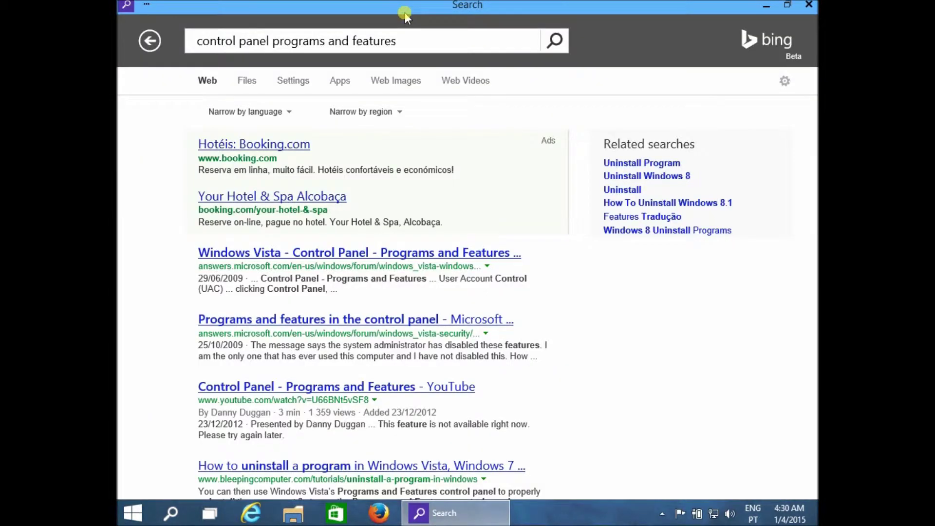
scroll(263, 197, down, 8)
scroll(263, 197, up, 8)
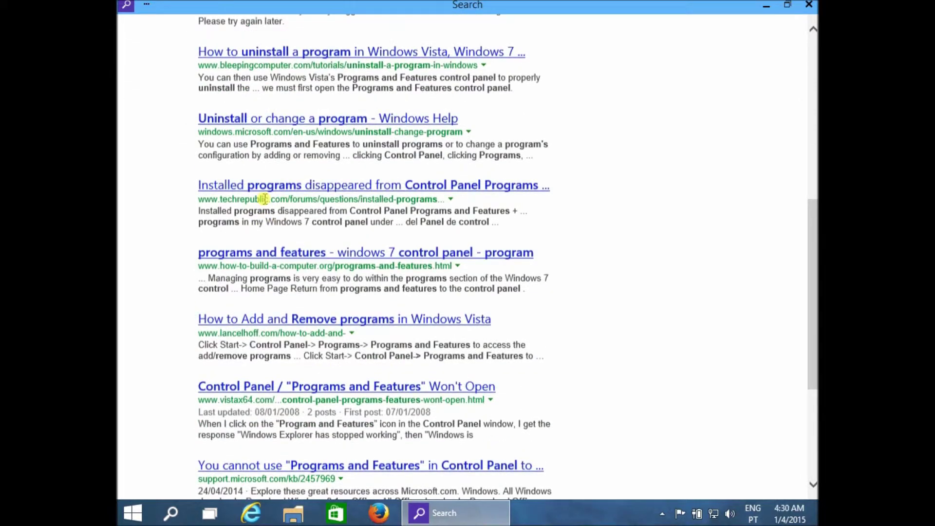
click(805, 5)
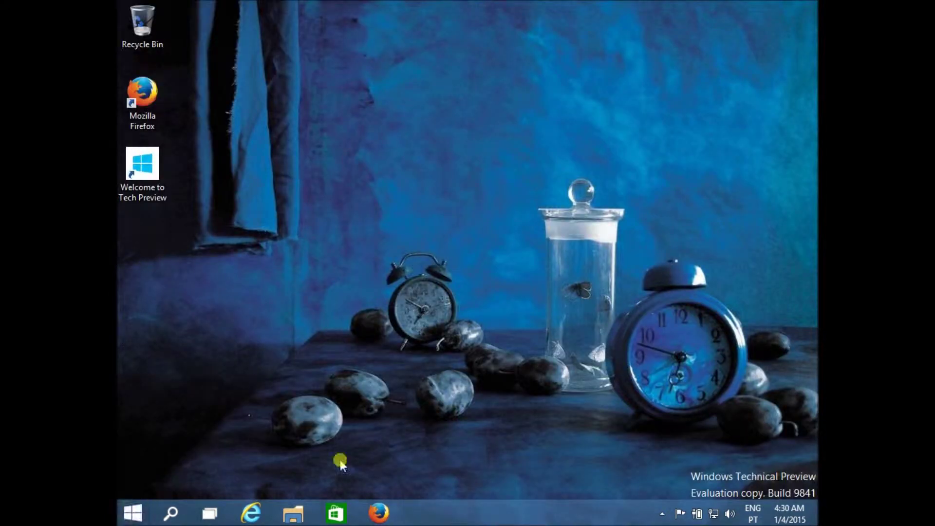
Step: Open Mozilla Firefox and place it as a floating window in the middle of the desktop
click(380, 519)
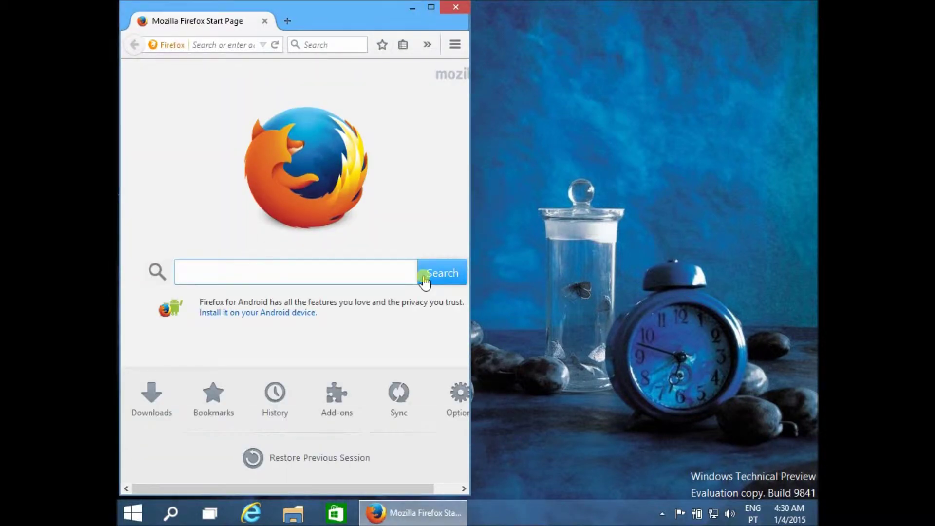
drag(355, 11, 509, 121)
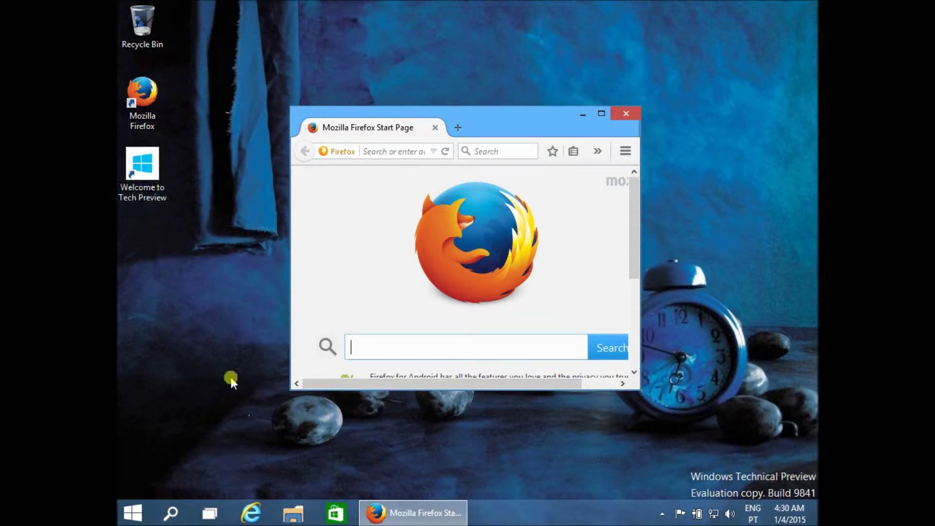
Step: Search for "control panel" with the taskbar search and dismiss the results
key(super+s)
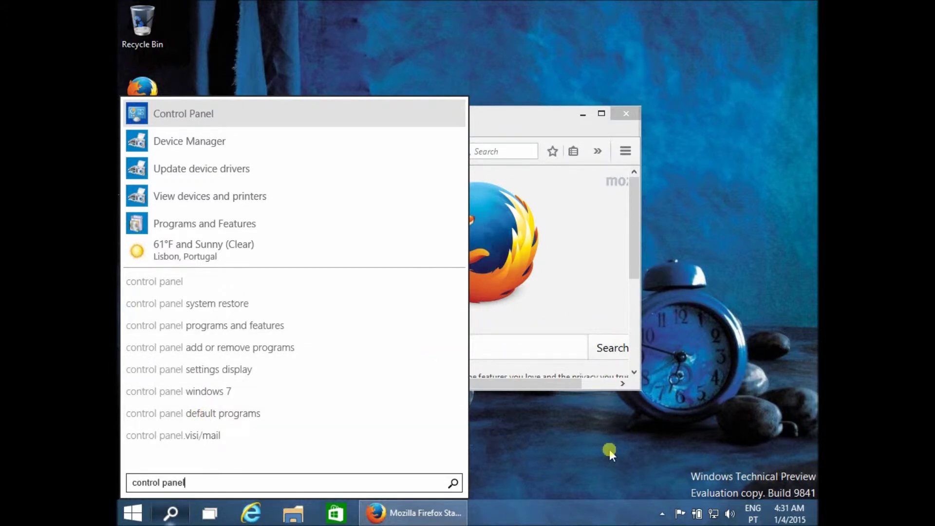
key(Escape)
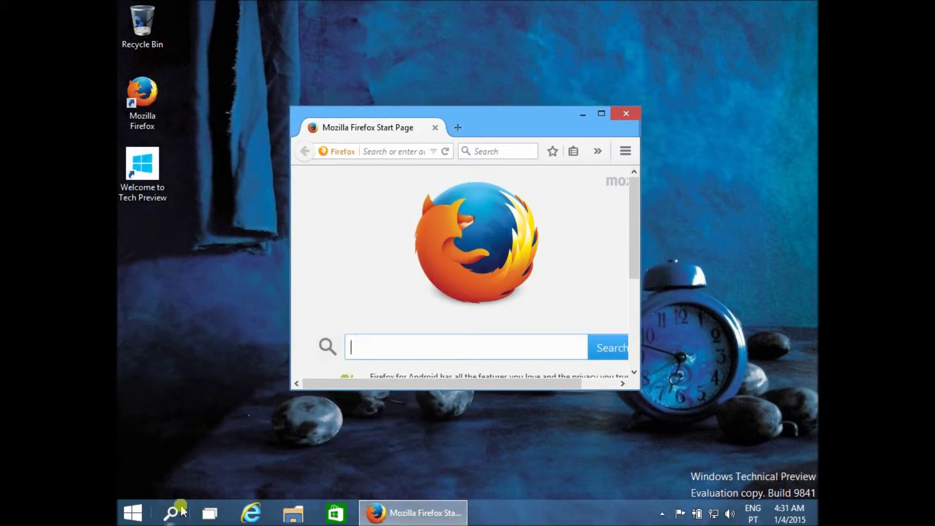
Step: Open Paint and snap the windows side by side, with Firefox on the right half and Paint on the left half
click(118, 521)
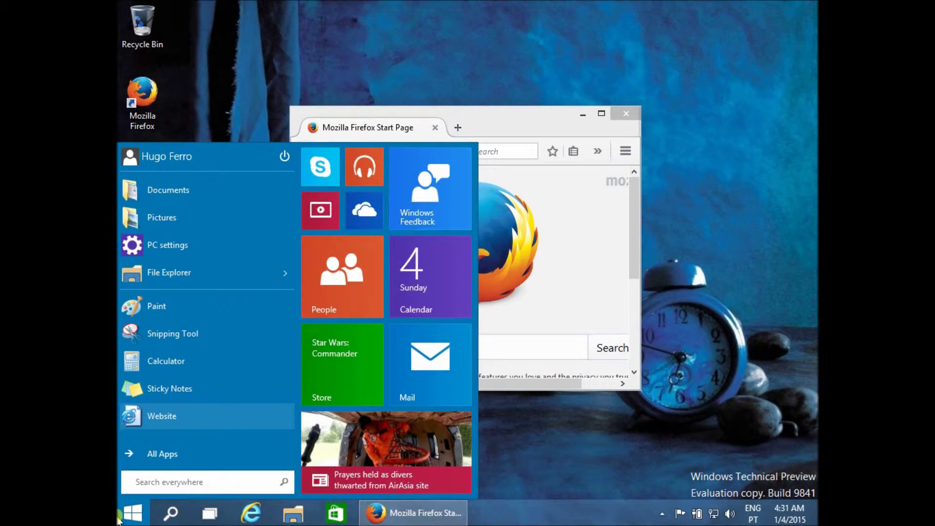
click(147, 306)
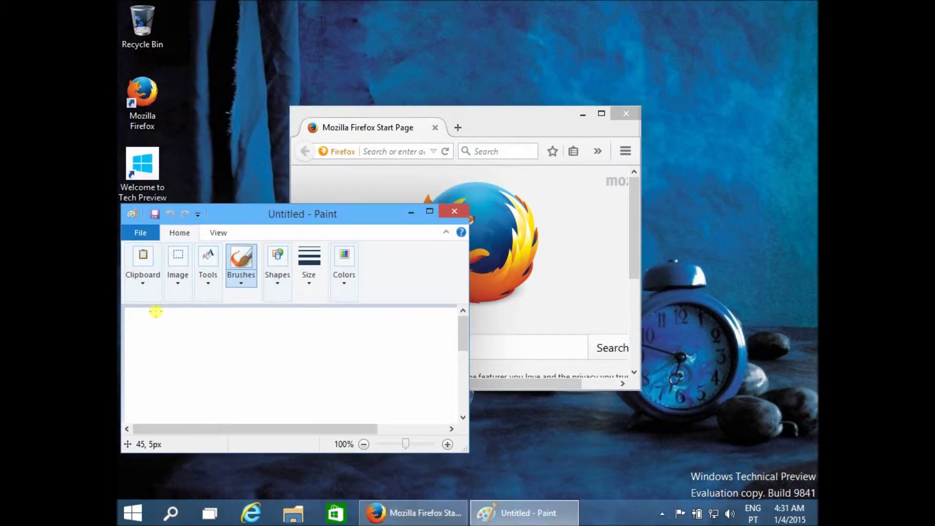
mouse_move(419, 119)
mouse_down()
mouse_move(660, 79)
mouse_move(816, 91)
mouse_up()
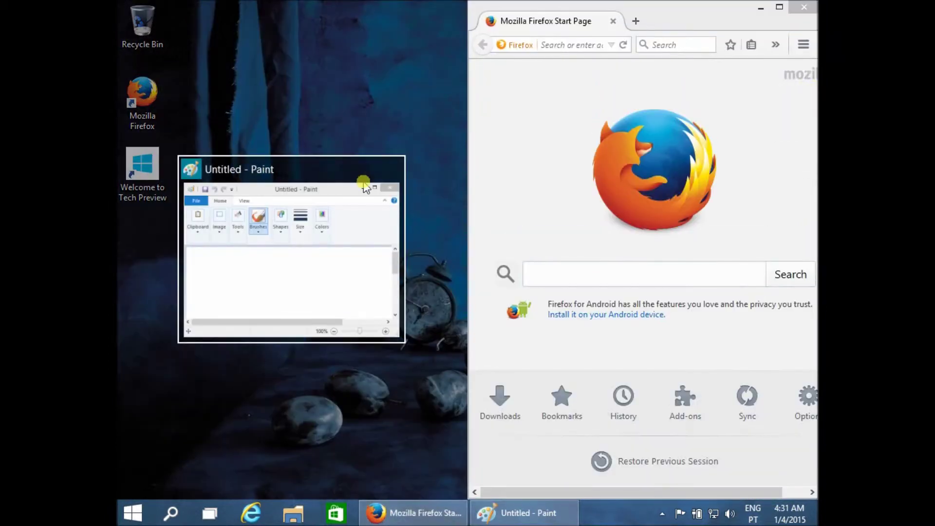
click(302, 168)
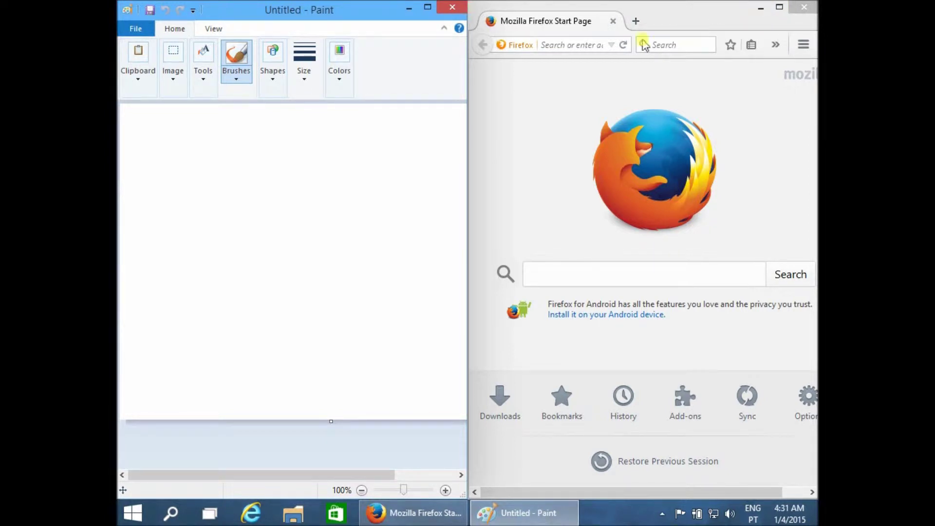
Step: Open Internet Explorer and restore its maximized window to a floating one
click(251, 513)
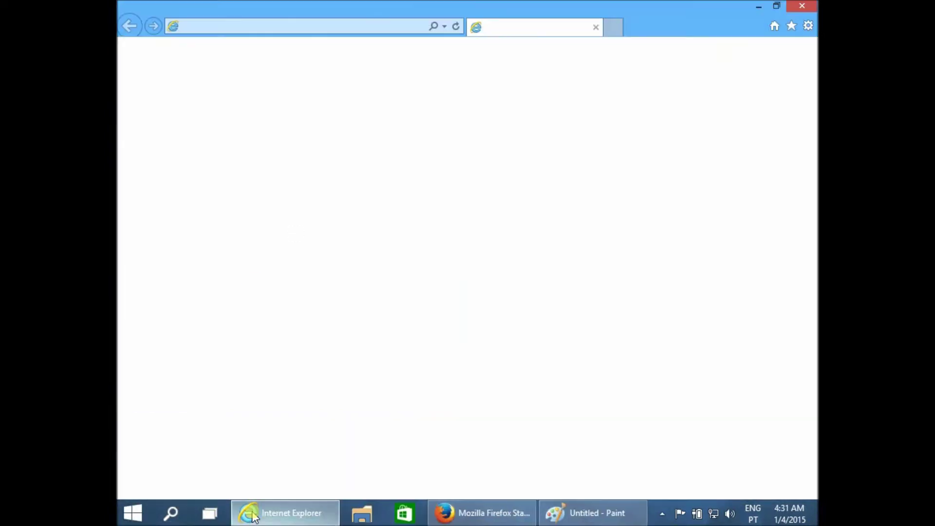
double_click(384, 9)
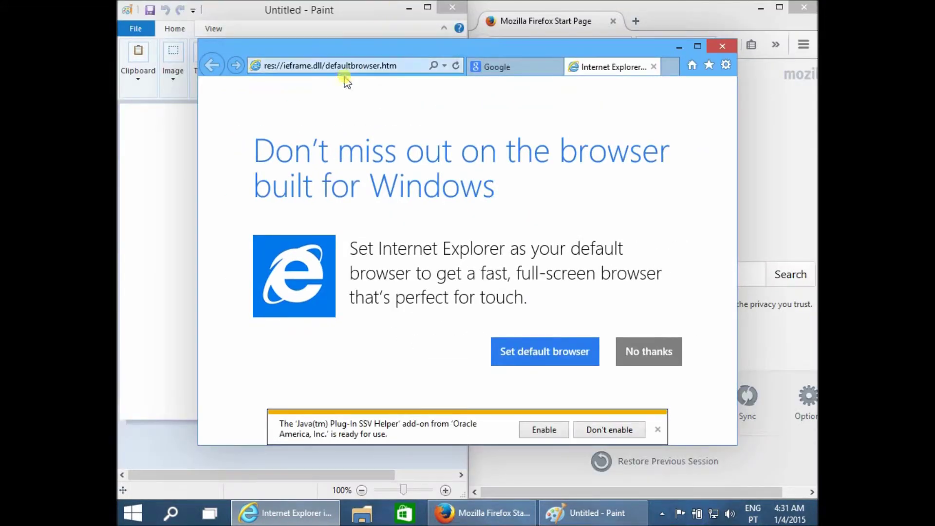
Step: Maximize the Paint window and restore it to a smaller floating window
double_click(258, 12)
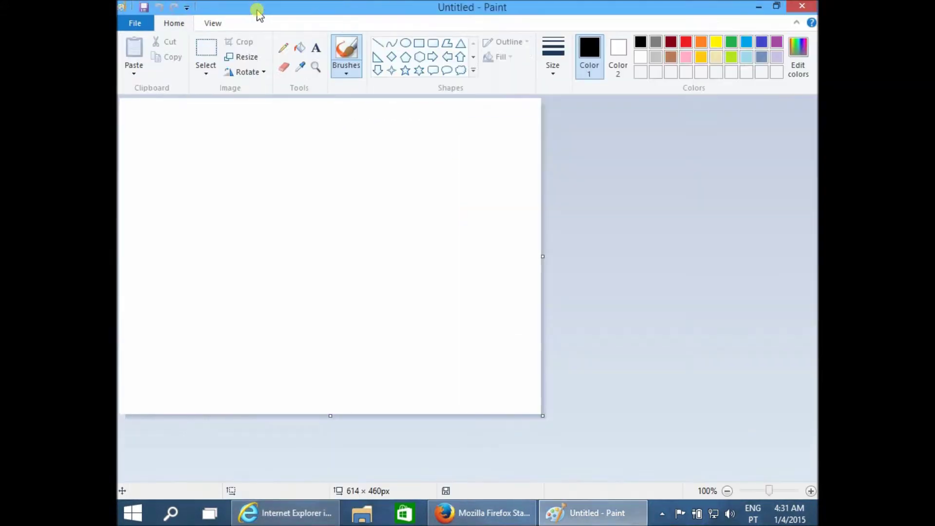
double_click(257, 9)
double_click(264, 5)
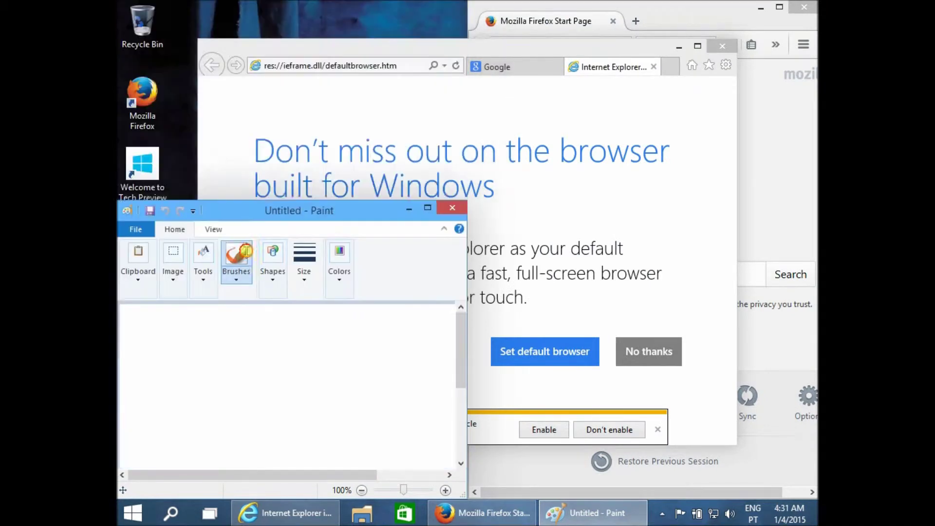
Step: Snap Paint into the lower-left quarter of the desktop and Internet Explorer into the upper-left quarter
mouse_move(370, 55)
mouse_down()
mouse_move(259, 1)
mouse_move(119, 5)
mouse_move(121, 66)
mouse_up()
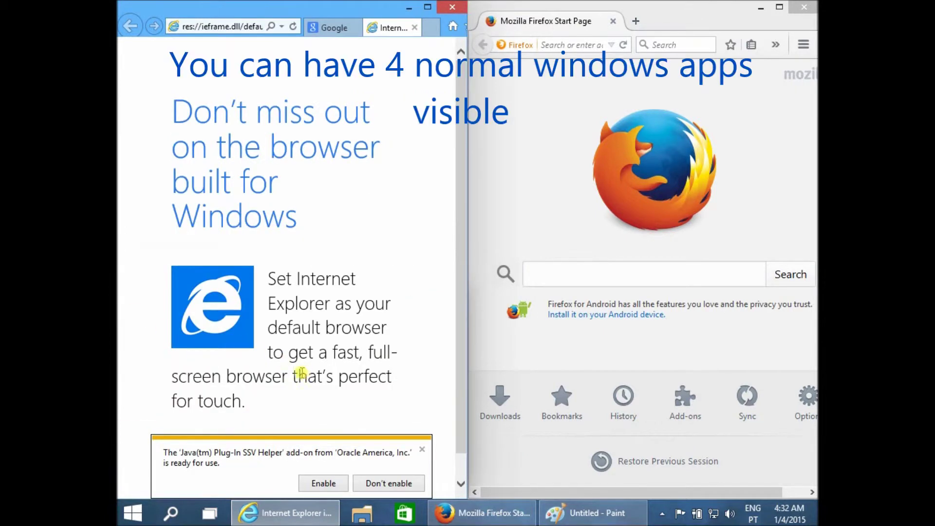
key(alt+Tab)
mouse_move(271, 298)
mouse_down()
mouse_move(274, 239)
mouse_move(269, 382)
mouse_move(121, 513)
mouse_up()
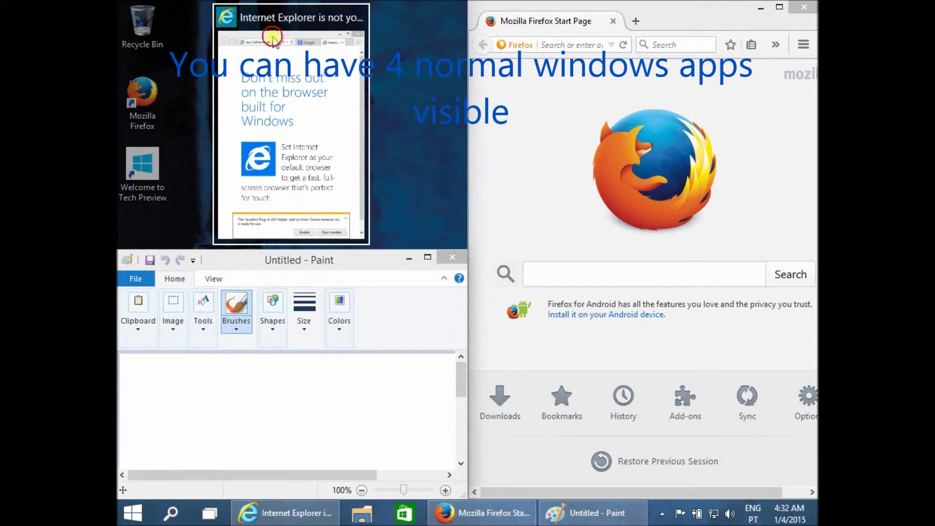
click(272, 39)
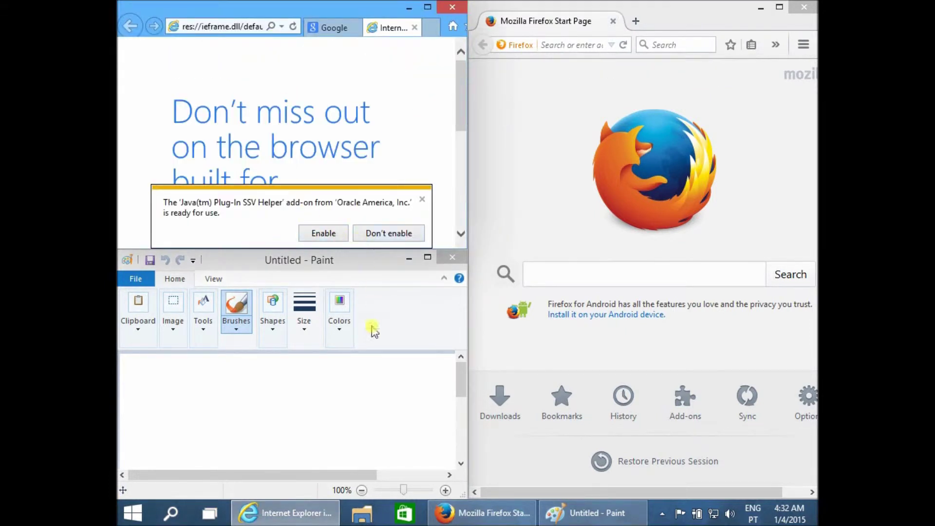
Step: Draw a freehand brush line with a pointed peak on the Paint canvas
click(357, 408)
mouse_move(368, 410)
mouse_down()
mouse_move(211, 366)
mouse_move(249, 408)
mouse_up()
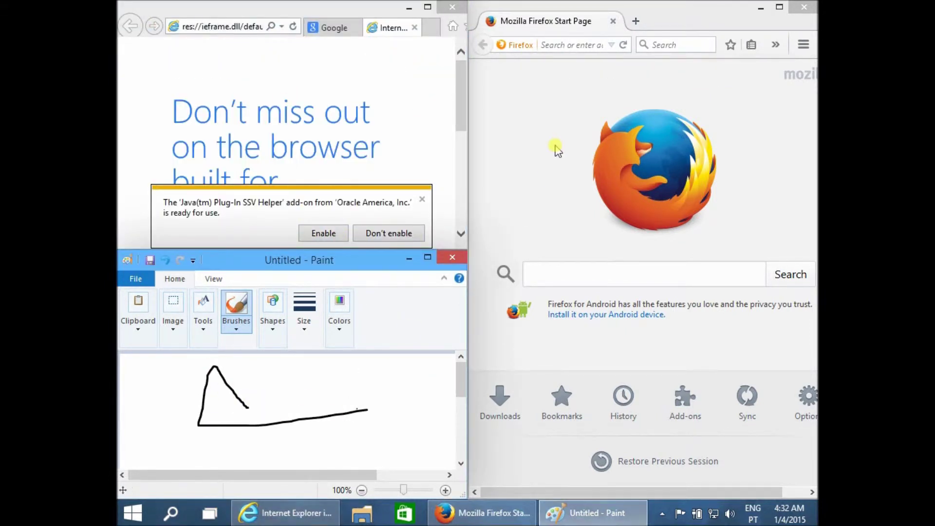
Step: Run a web search for "abc" from the Firefox start page
click(557, 146)
click(548, 276)
text(abc)
key(Return)
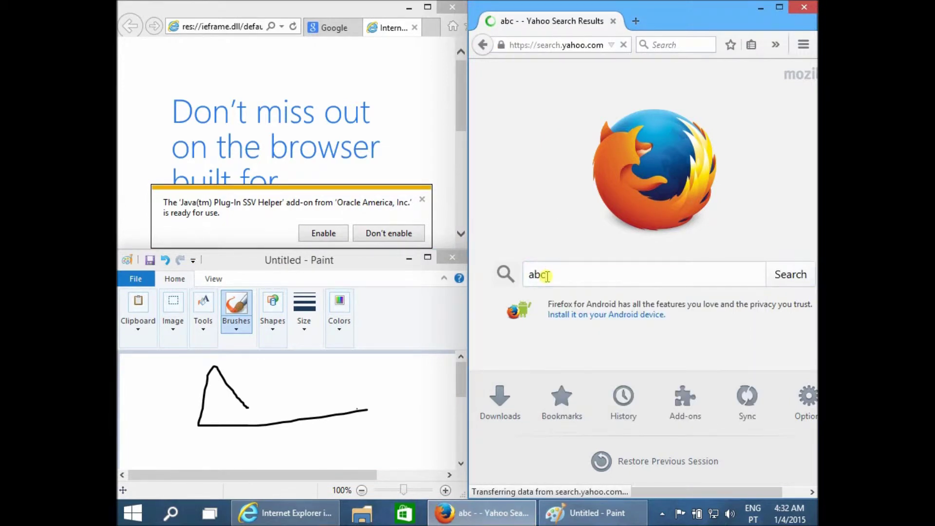
Step: Snap the Firefox window into the lower-right quarter of the desktop
click(231, 27)
click(230, 26)
mouse_move(653, 6)
mouse_down()
mouse_move(647, 268)
mouse_move(677, 12)
mouse_move(813, 4)
mouse_move(789, 504)
mouse_move(812, 497)
mouse_up()
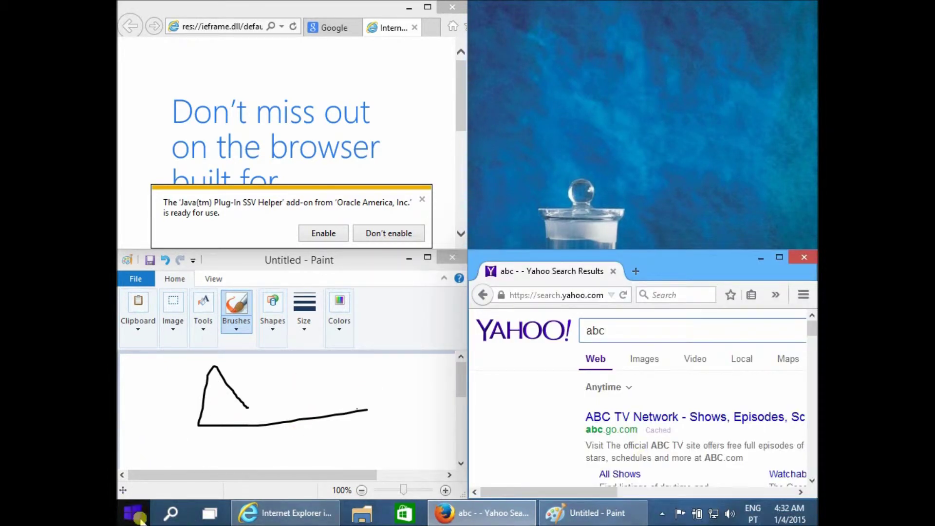
Step: Open the Calendar app, show it as a narrow window over the desktop's right half, and maximize it again
click(136, 517)
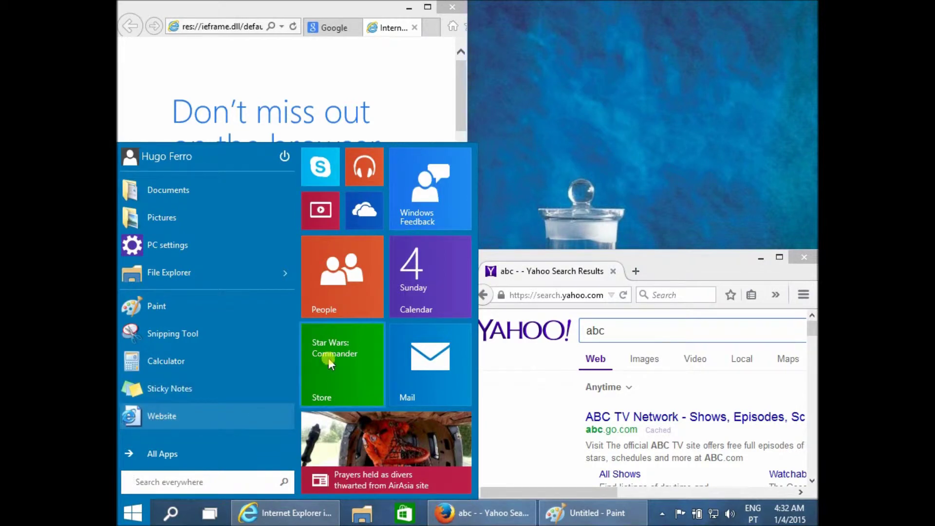
click(404, 289)
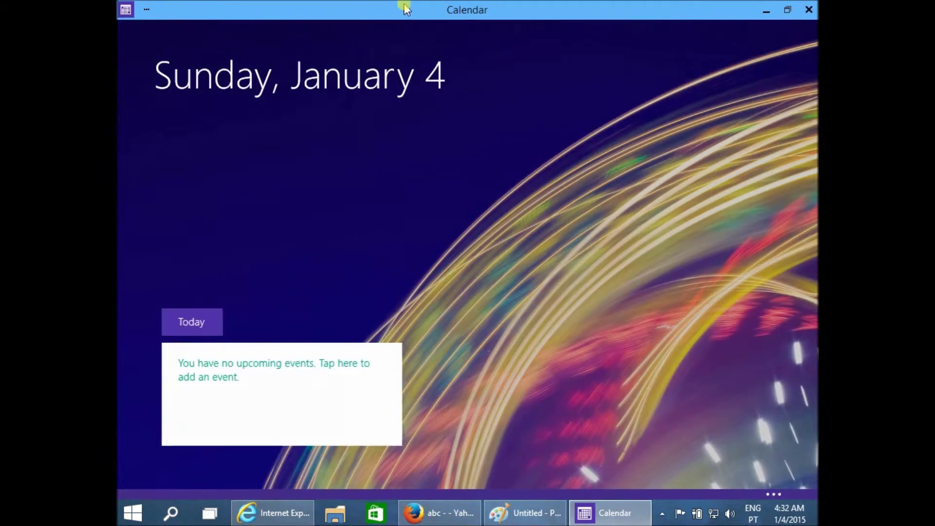
double_click(405, 8)
drag(193, 9, 553, 20)
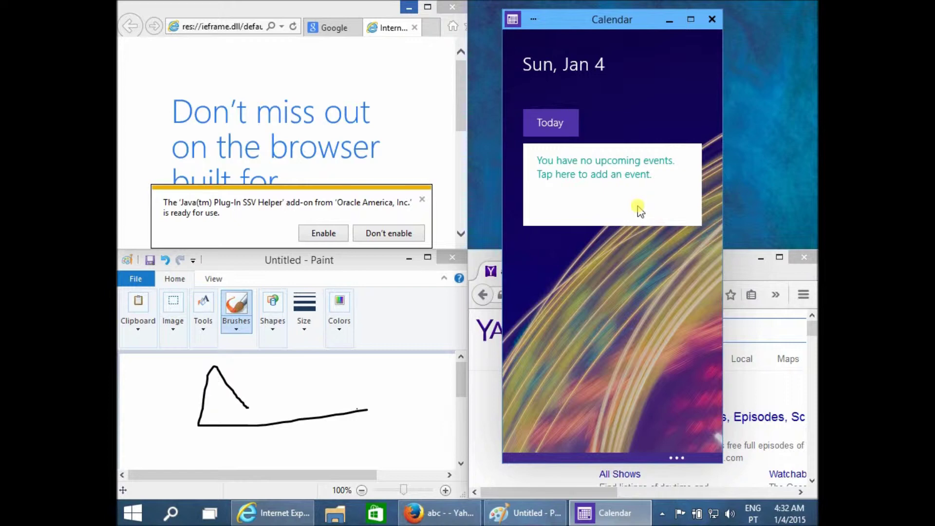
drag(586, 25, 538, 1)
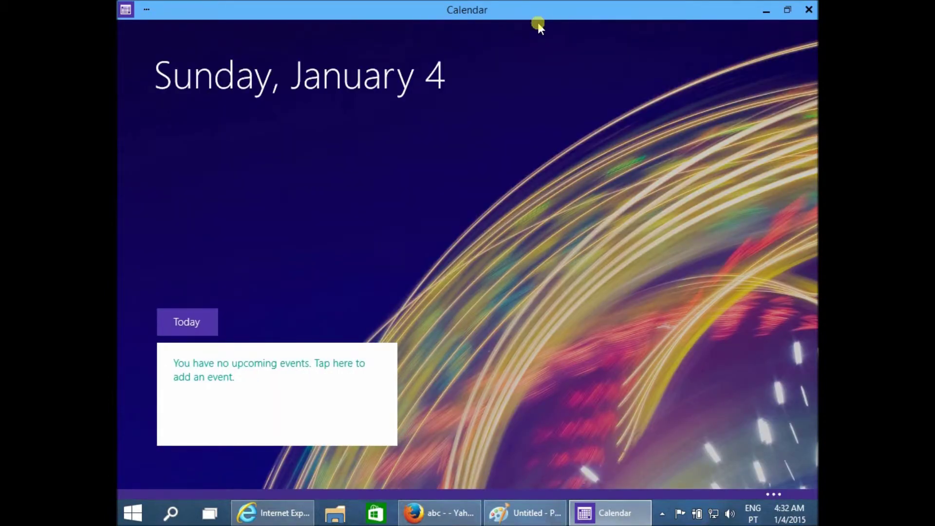
Step: View the Calendar app's Settings pane from its app commands and dismiss the pane
click(150, 14)
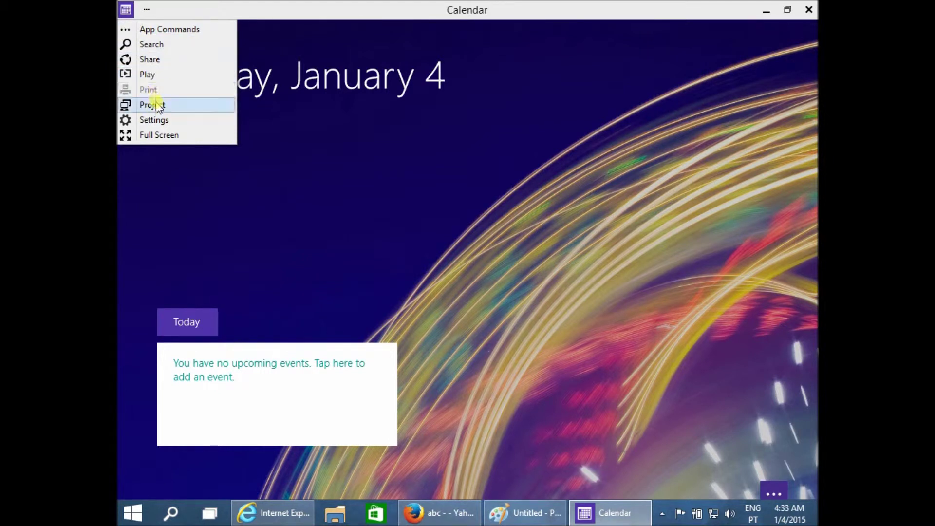
click(155, 121)
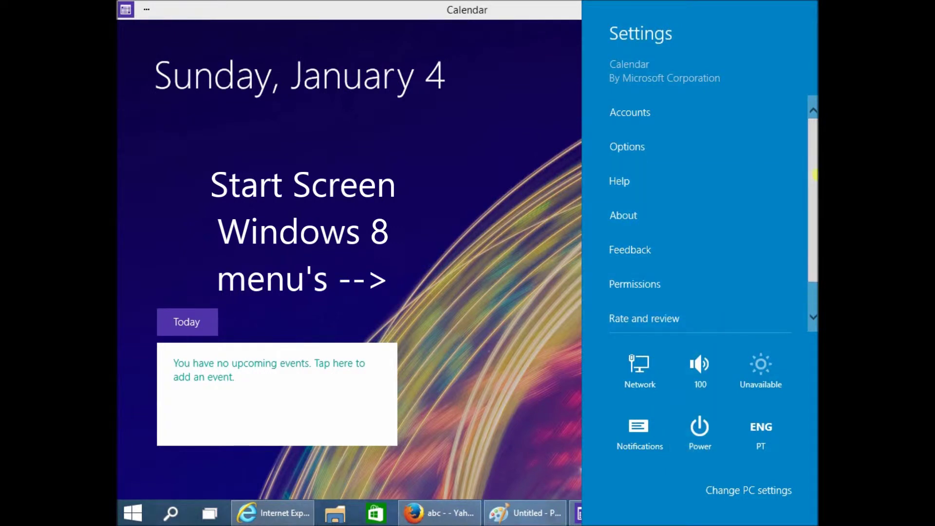
mouse_move(813, 159)
mouse_down()
mouse_move(812, 253)
mouse_move(812, 151)
mouse_up()
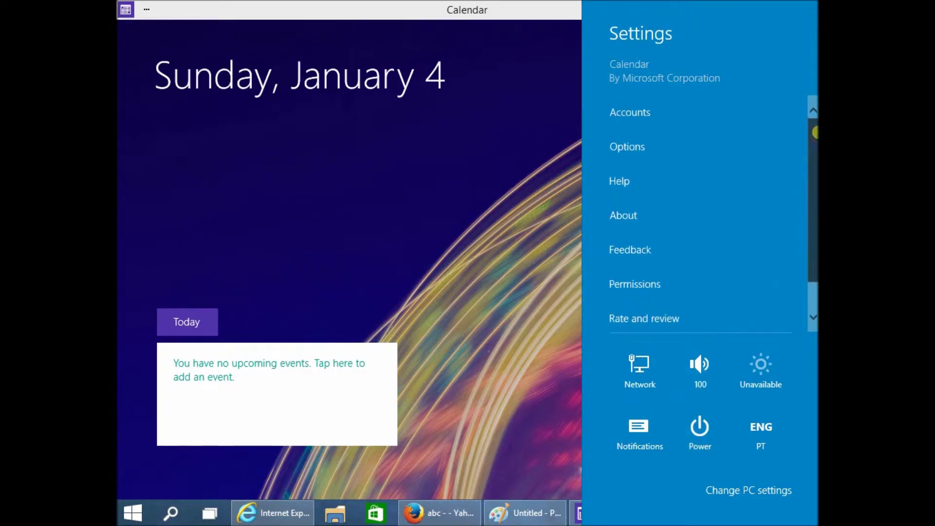
click(280, 12)
Step: Switch the Calendar app to full screen and restore it to a desktop window
click(151, 9)
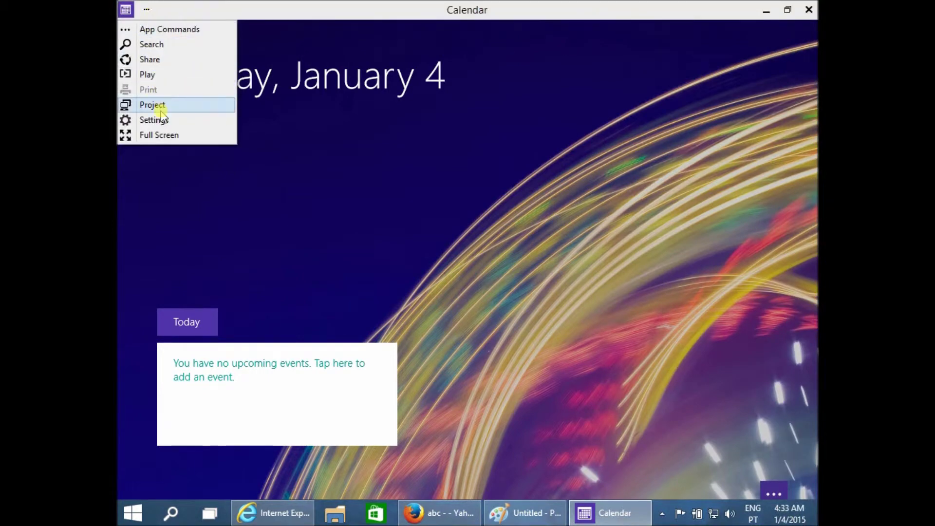
click(165, 134)
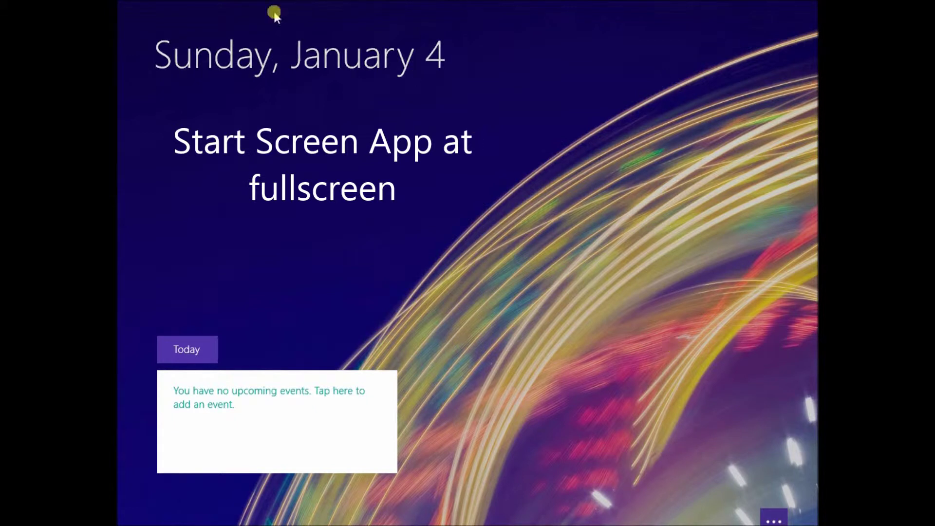
mouse_move(187, 6)
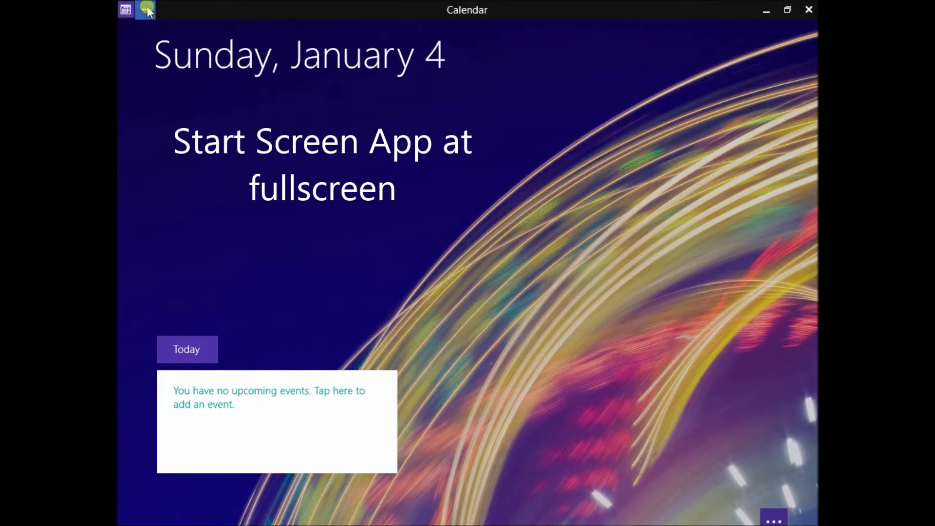
click(146, 9)
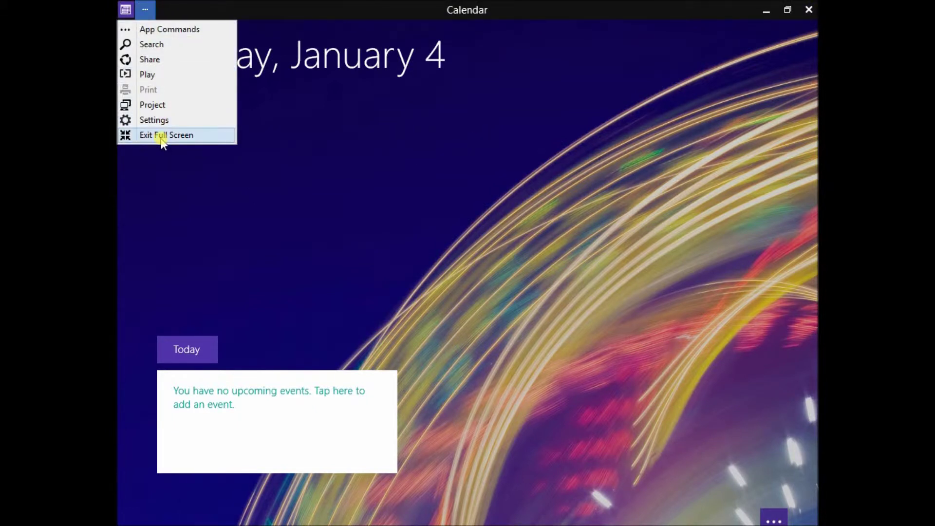
click(784, 14)
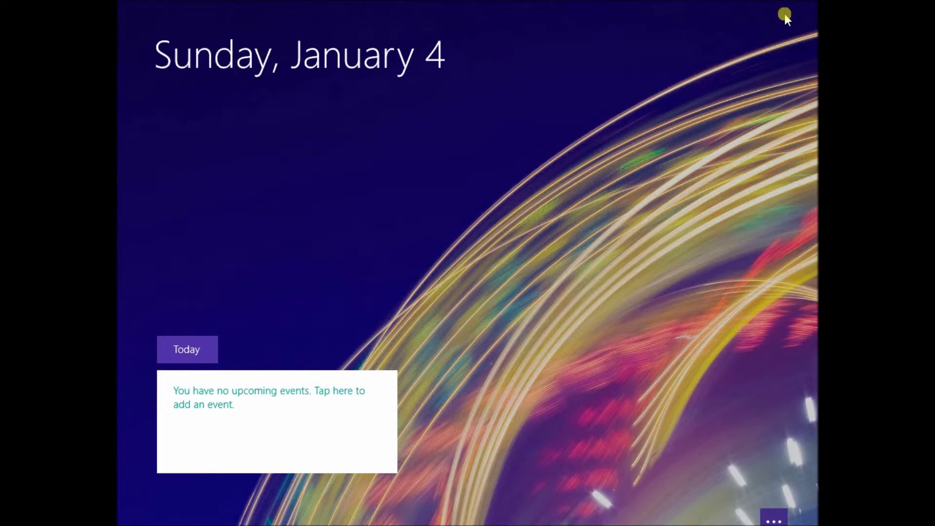
mouse_move(786, 5)
click(786, 10)
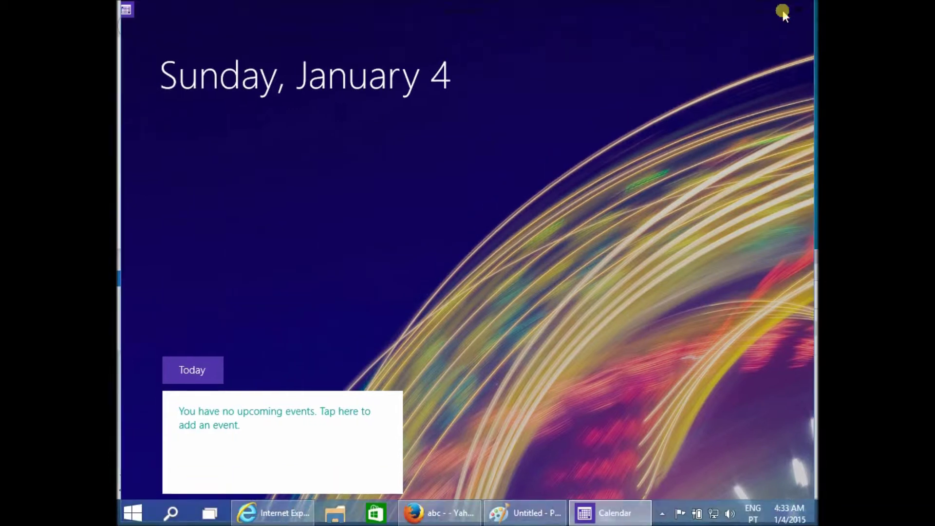
Step: Minimize every window except the narrowed Calendar window, and close Calendar
drag(674, 15, 675, 93)
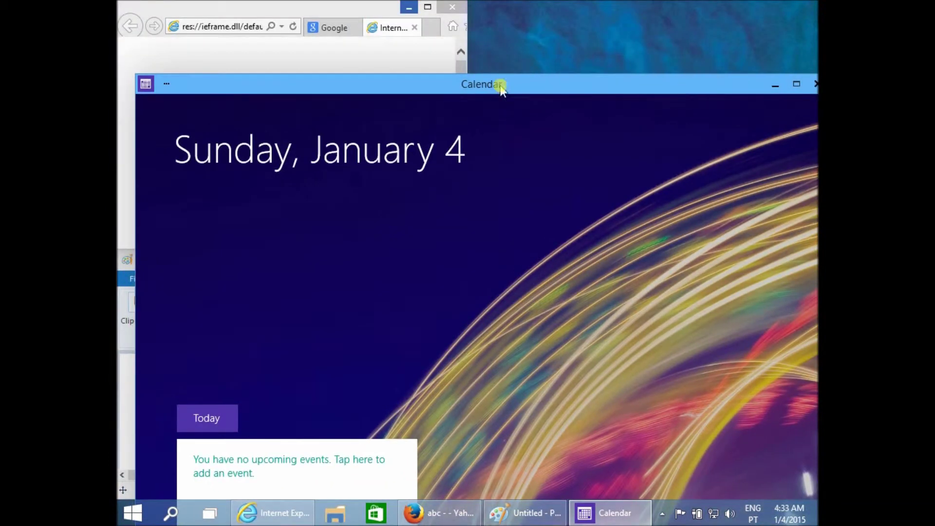
mouse_move(129, 97)
mouse_down()
mouse_move(599, 87)
mouse_move(618, 78)
mouse_move(561, 13)
mouse_move(314, 40)
mouse_move(216, 118)
mouse_move(326, 52)
mouse_up()
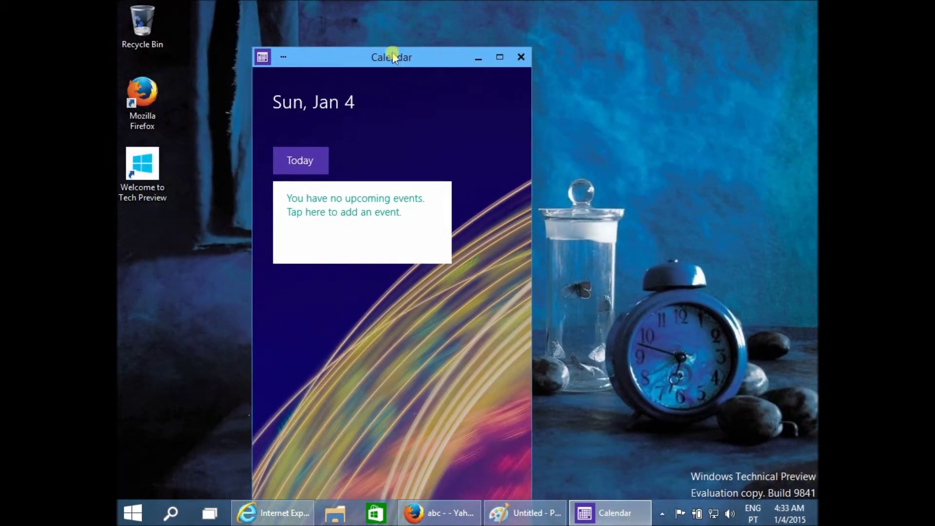
click(518, 58)
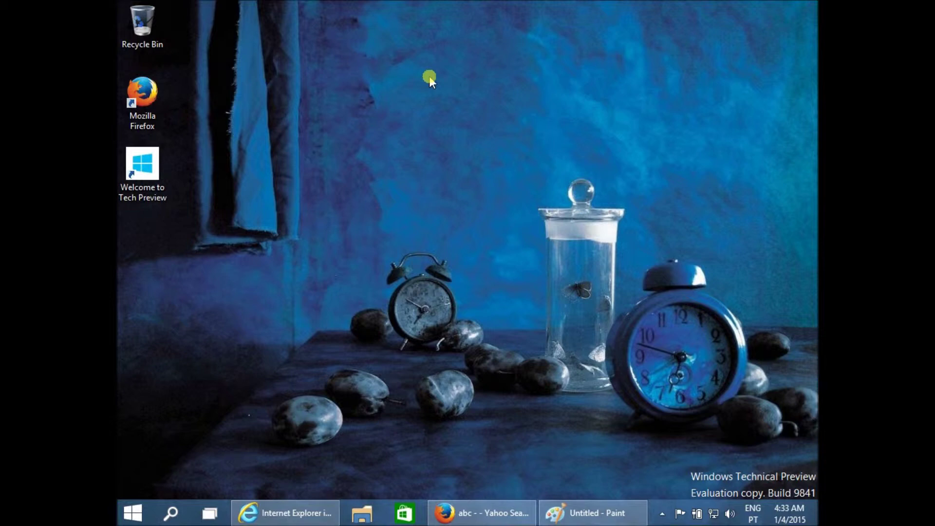
Step: Close Internet Explorer with all its tabs from the task view
click(211, 515)
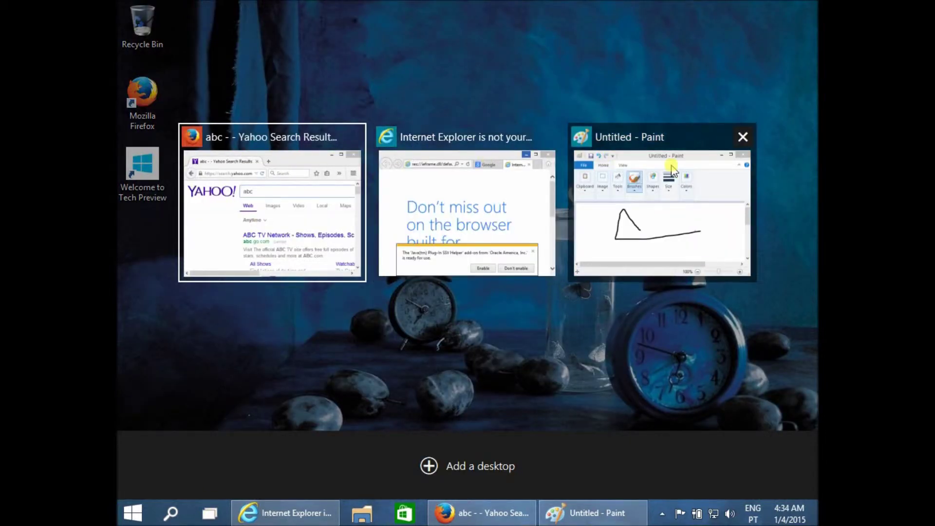
click(545, 132)
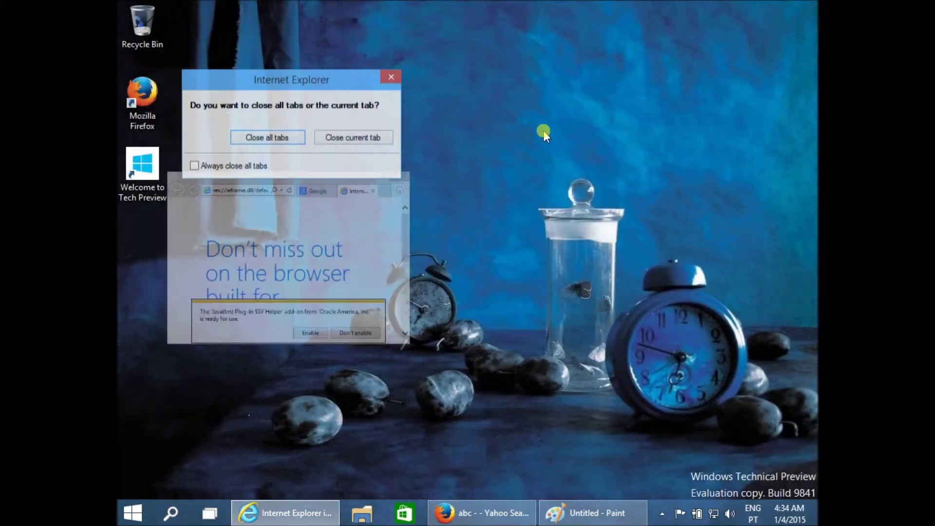
click(243, 137)
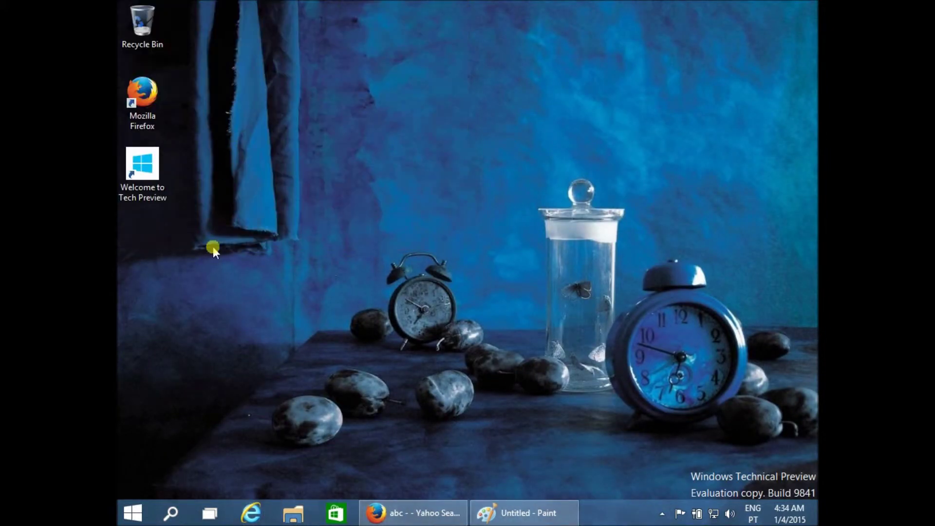
Step: Add a second virtual desktop and switch between the two desktops
click(210, 514)
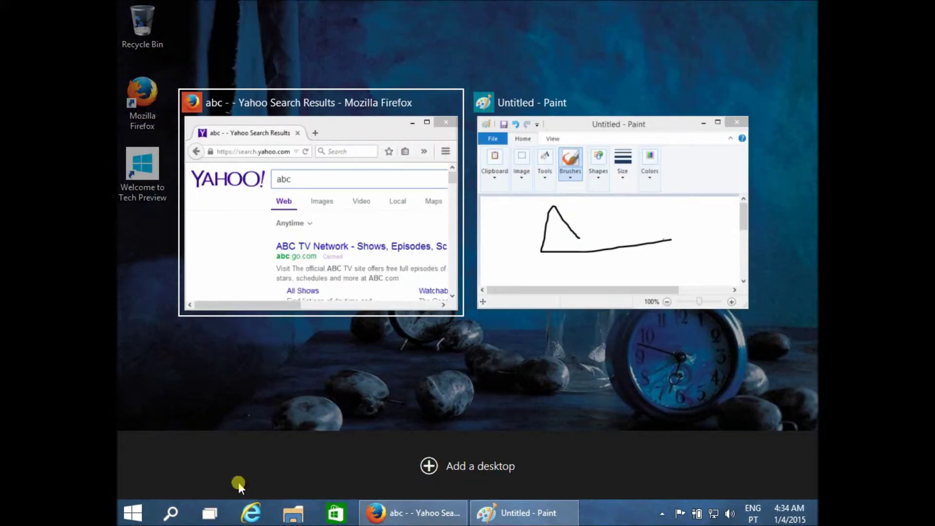
click(425, 460)
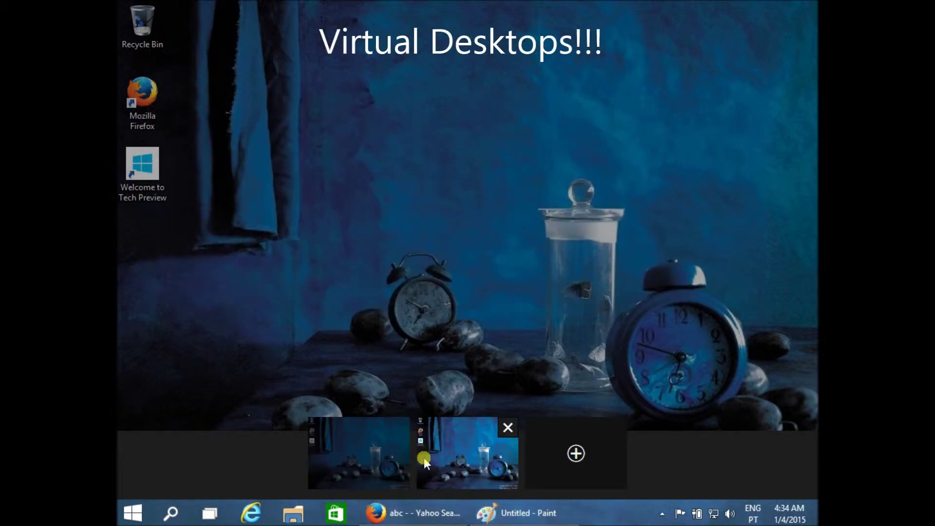
click(387, 458)
click(211, 514)
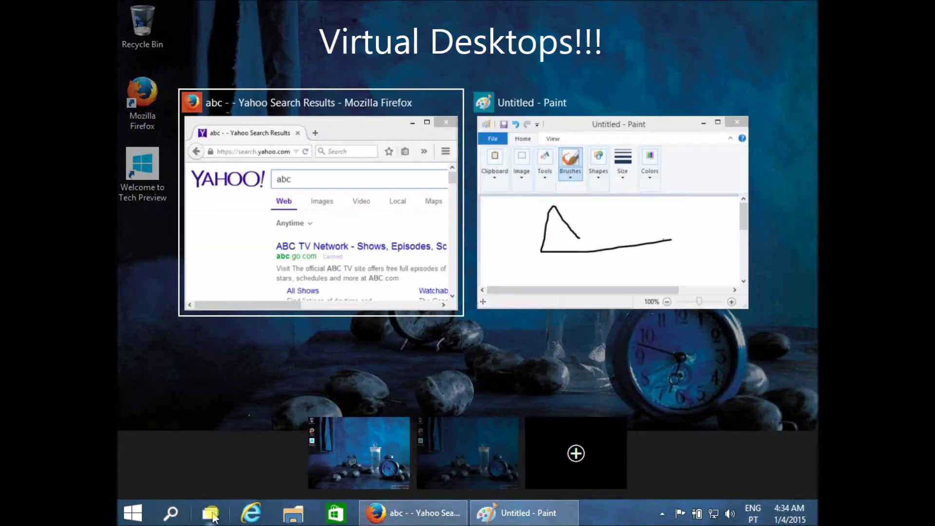
click(431, 462)
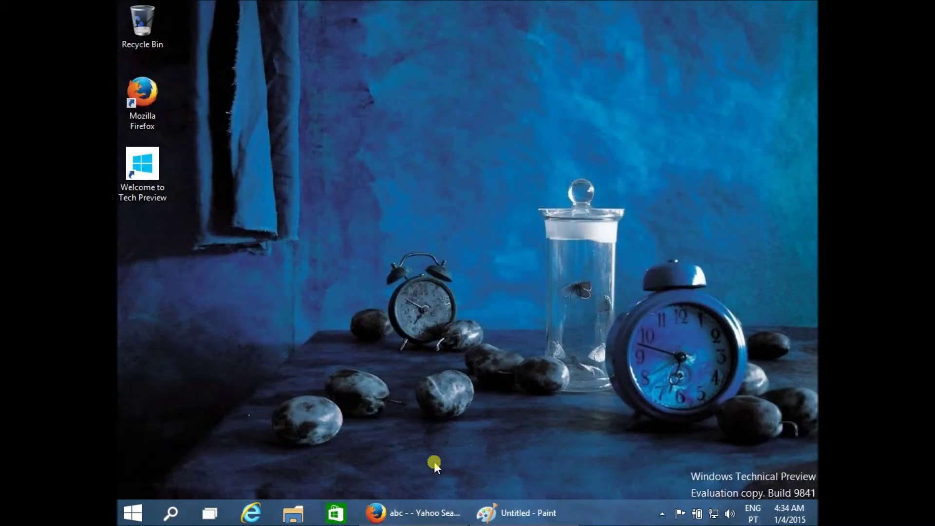
Step: Bring up the Firefox and Paint windows on the first desktop
mouse_move(395, 518)
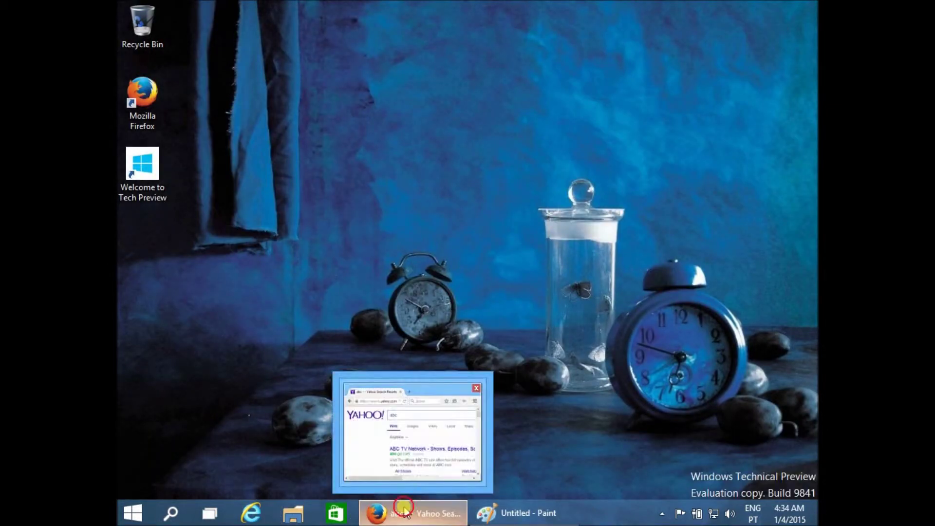
click(404, 514)
click(499, 514)
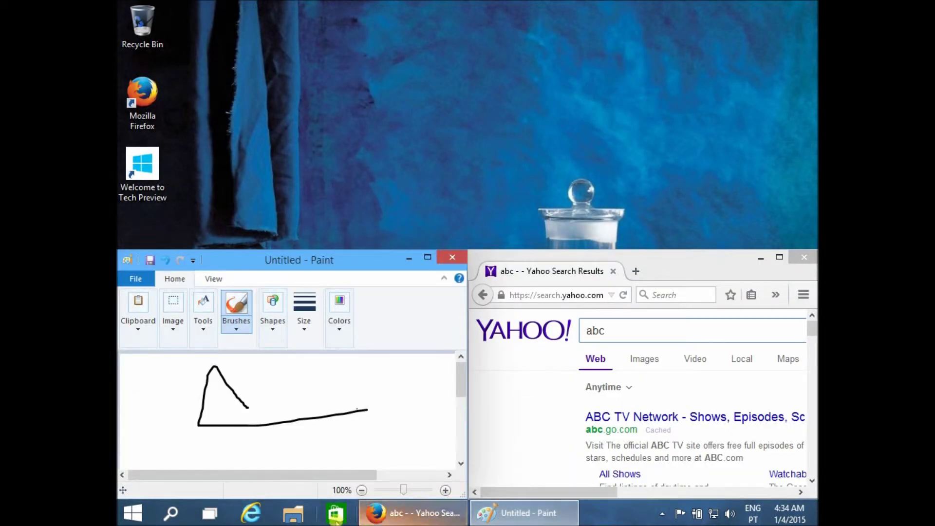
Step: Move the Paint window to the second virtual desktop and switch to that desktop
click(215, 517)
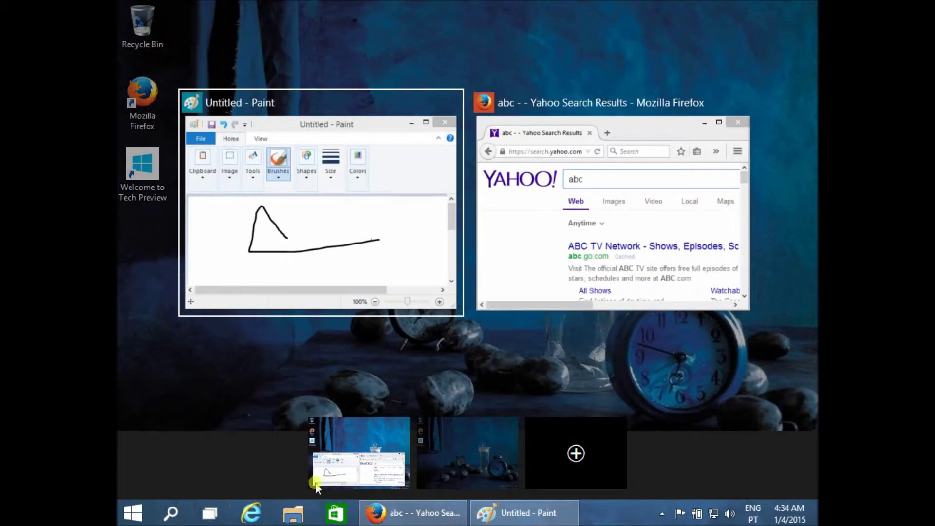
right_click(363, 91)
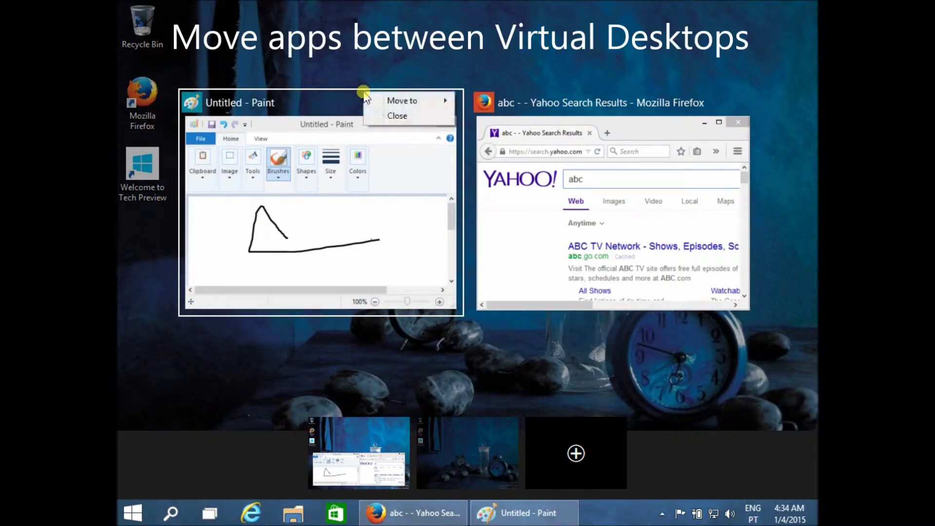
mouse_move(441, 103)
click(484, 99)
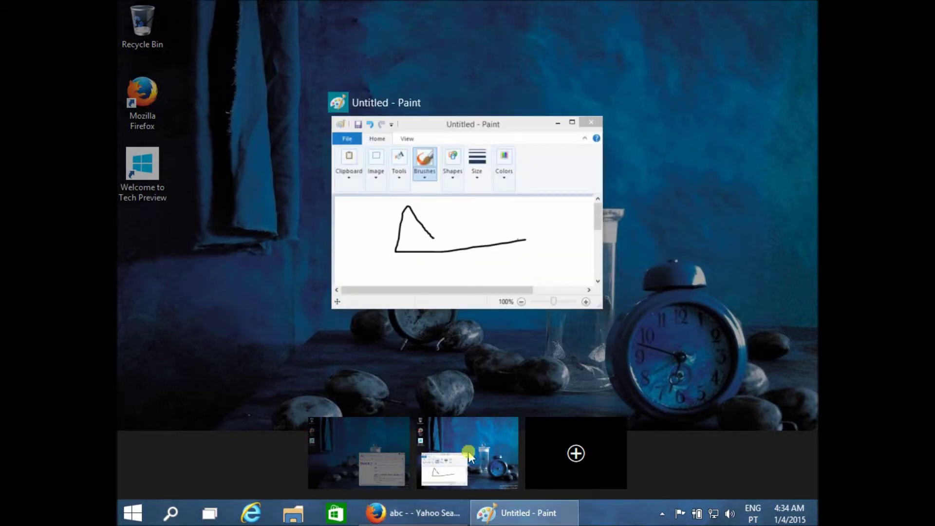
click(481, 451)
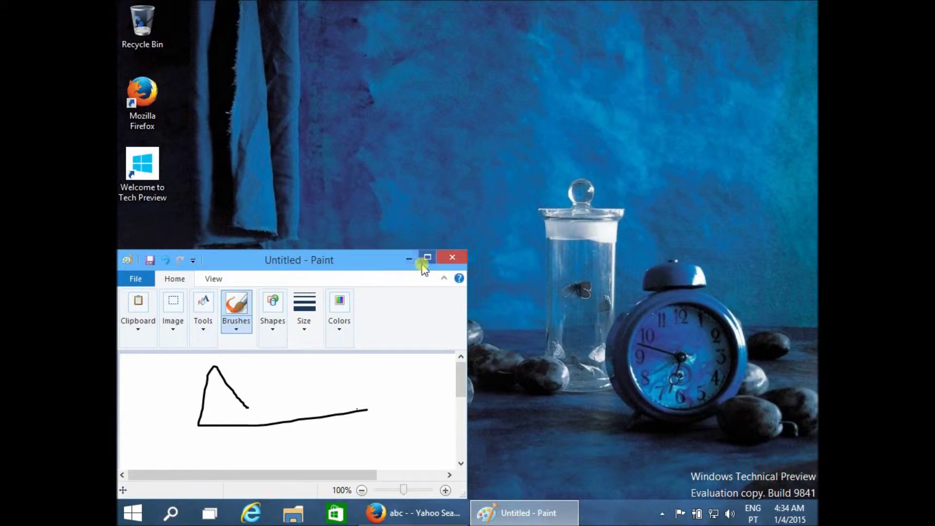
Step: Maximize Paint and close it without saving the drawing
click(428, 257)
click(802, 6)
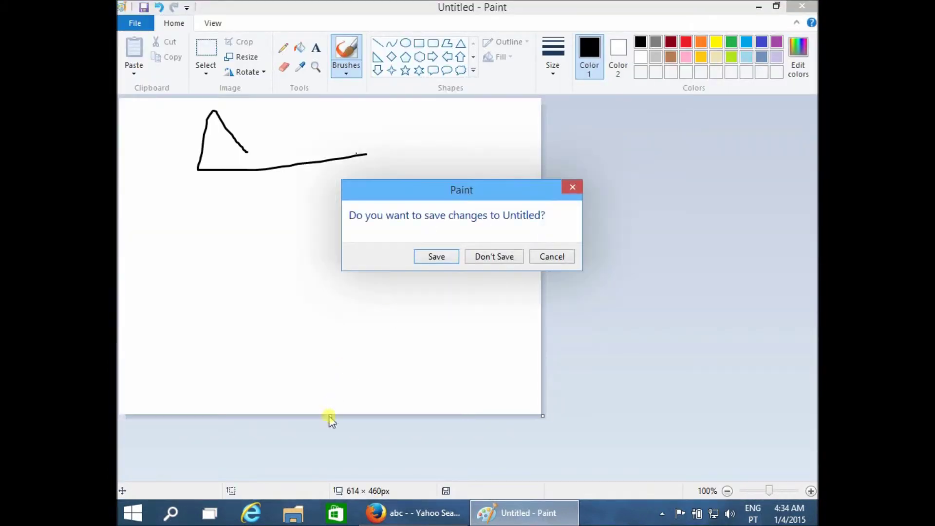
click(519, 269)
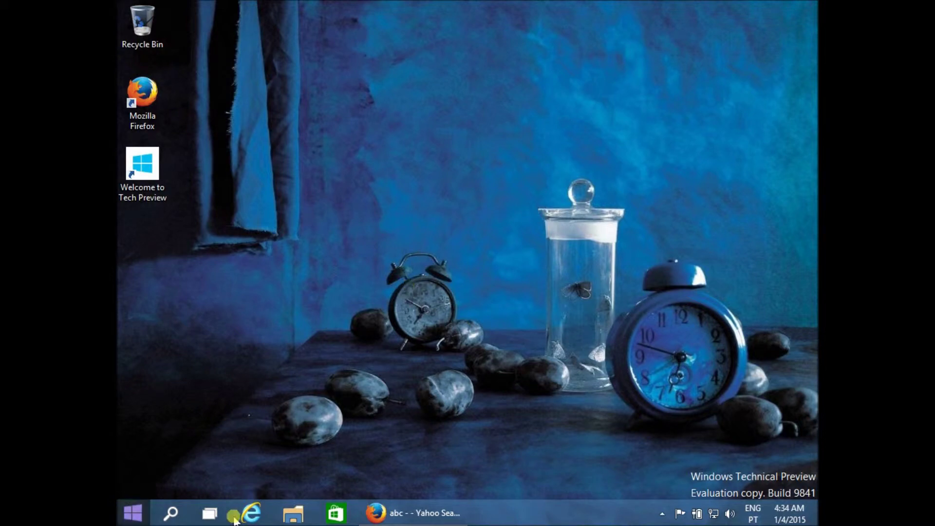
Step: Open Internet Explorer and WordPad on the second desktop, with WordPad restored to a smaller window
click(250, 513)
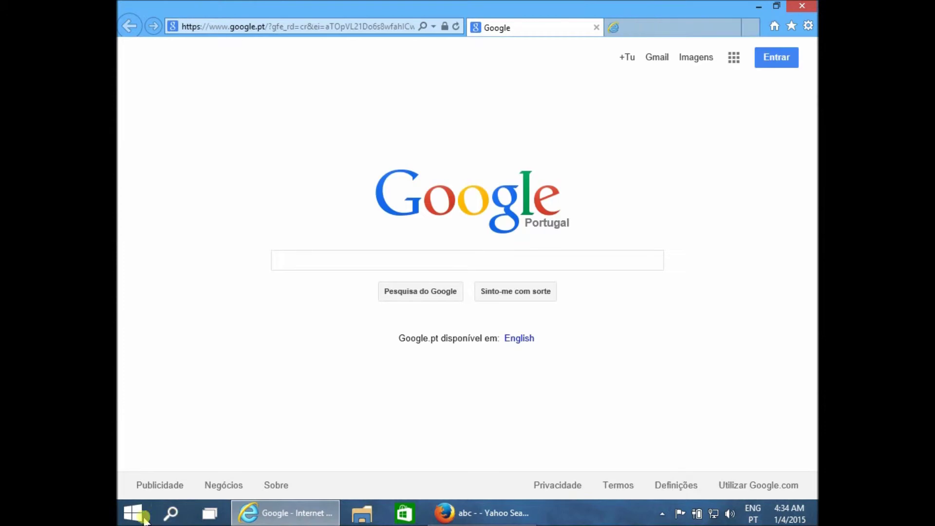
click(132, 513)
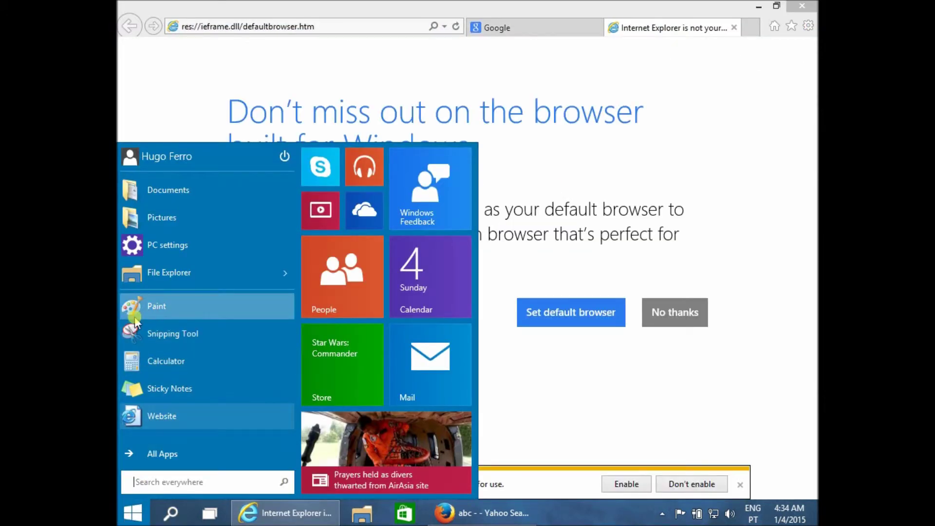
text(wordpa)
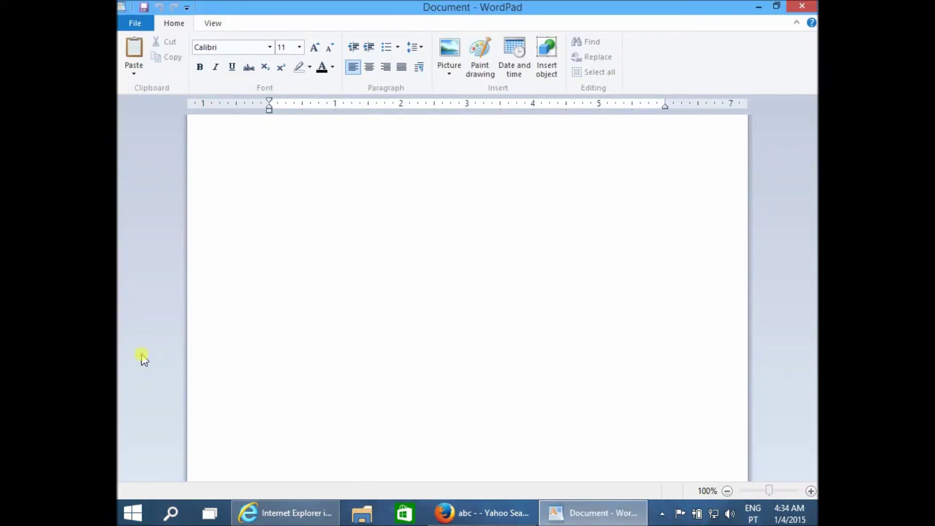
double_click(417, 8)
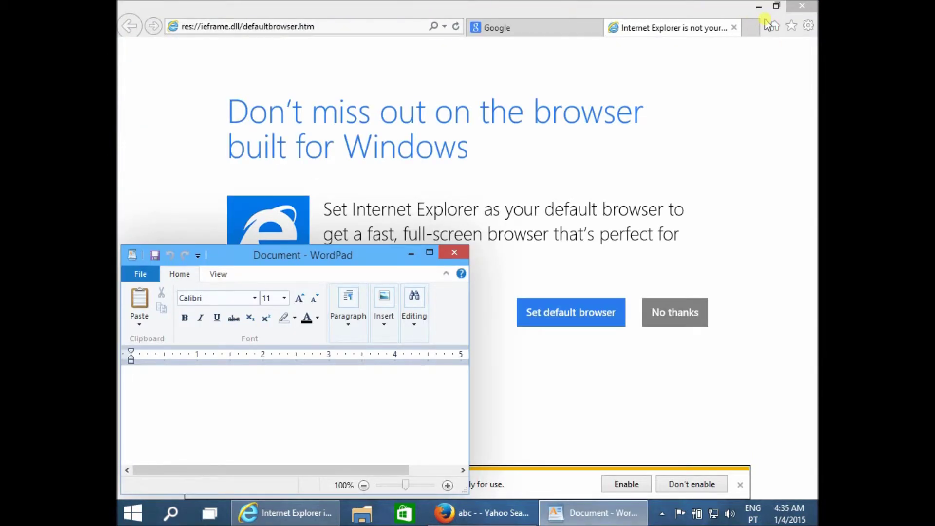
Step: Snap WordPad to the left half of the desktop, and open the Finance app snapped to the right half
key(super+Left)
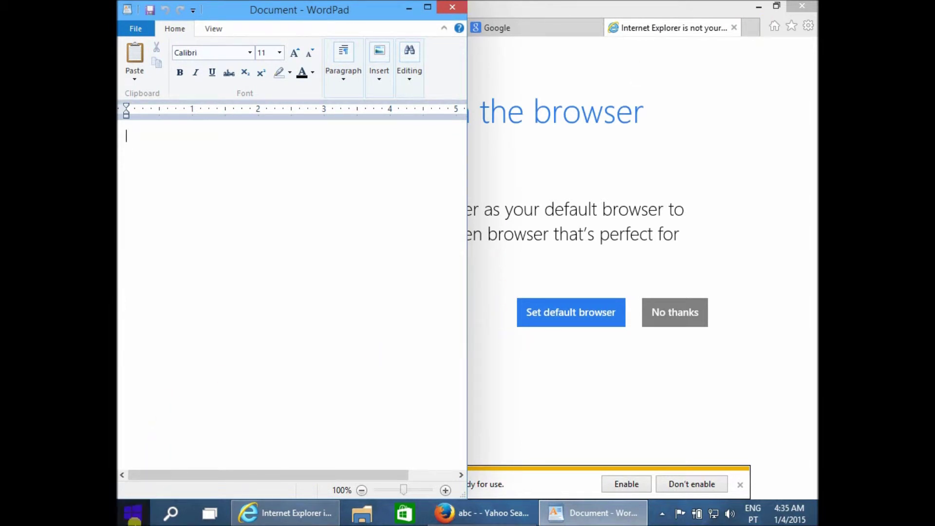
click(133, 512)
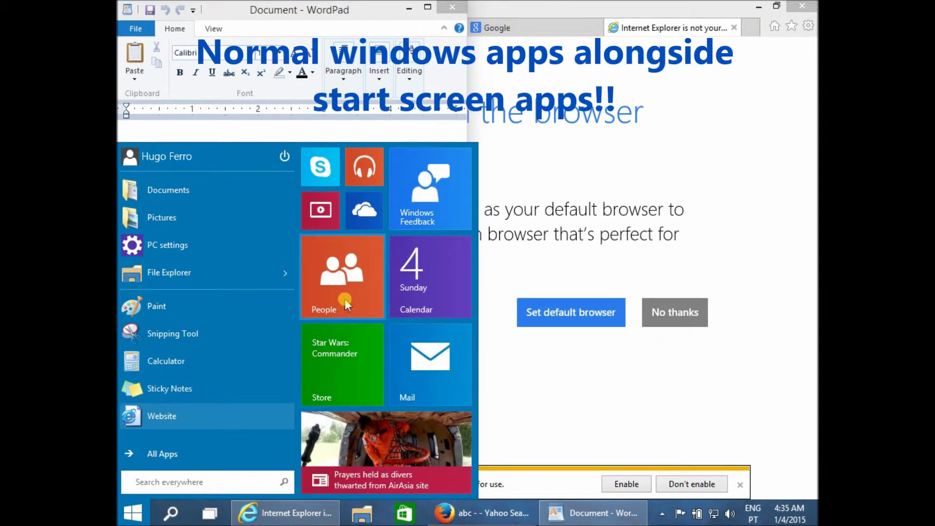
text(finance)
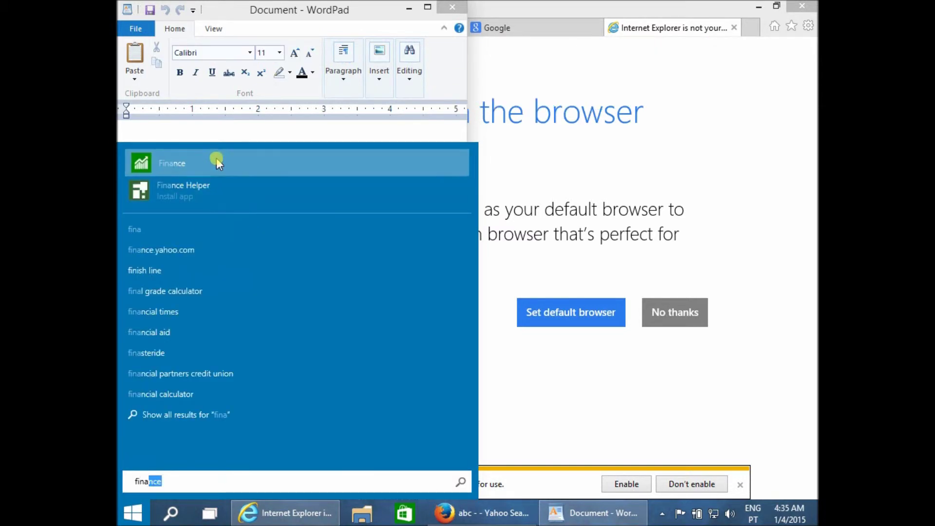
click(216, 158)
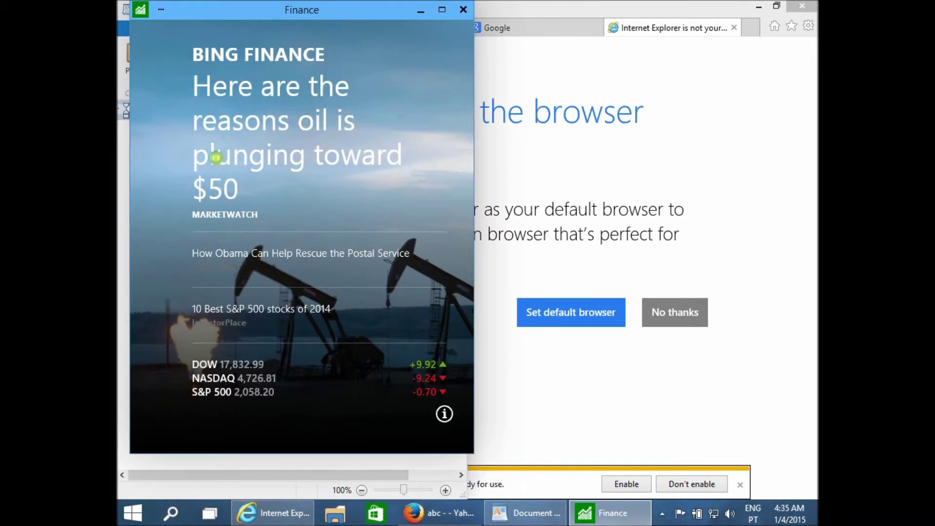
key(super+Right)
Step: Enter "abc" in the WordPad document and browse through the Finance app's content beside it
scroll(603, 191, down, 2)
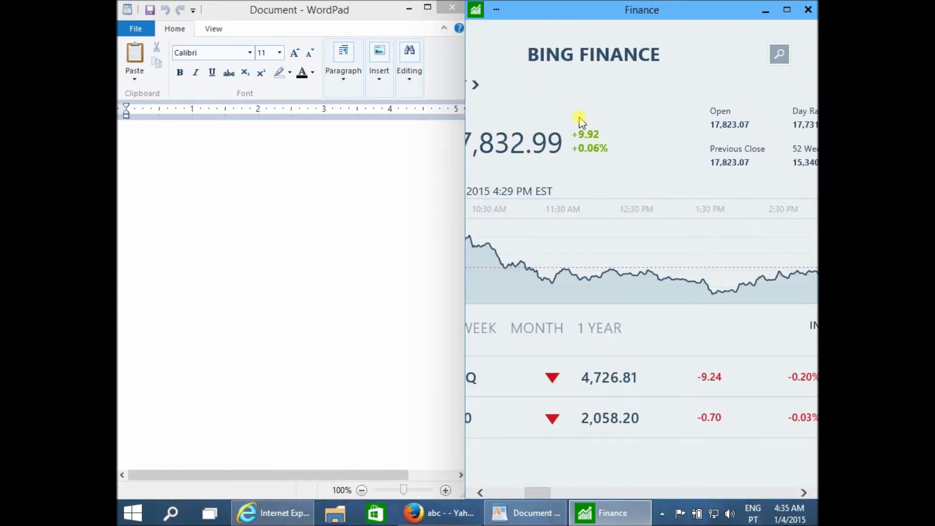
click(299, 211)
text(a)
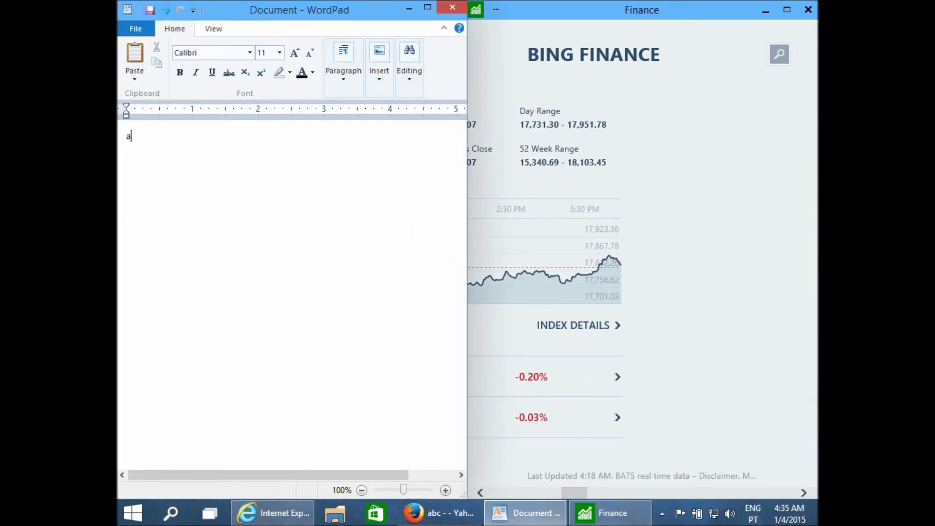
text(bc)
scroll(639, 214, down, 3)
scroll(640, 215, down, 3)
scroll(637, 214, up, 3)
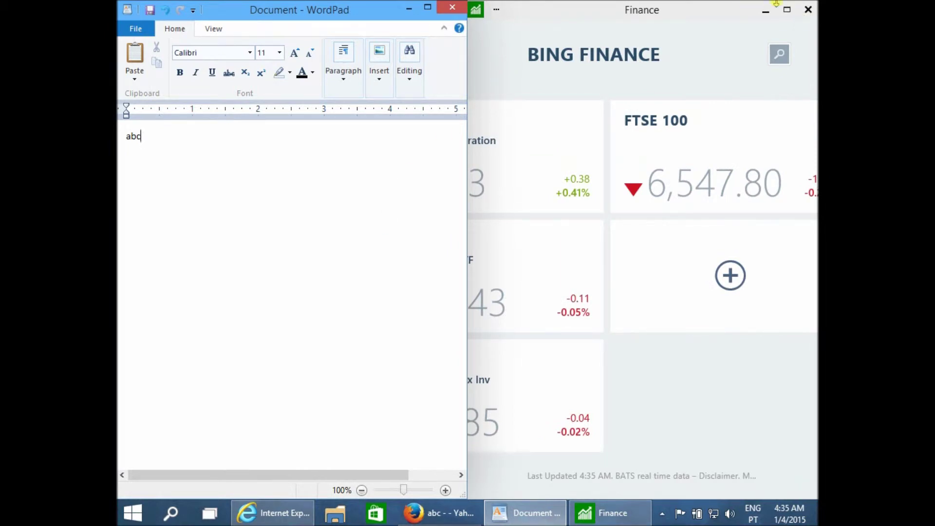
Step: Switch to the Firefox window on the first desktop and move it to the middle of that desktop
key(alt)
key(alt+Tab)
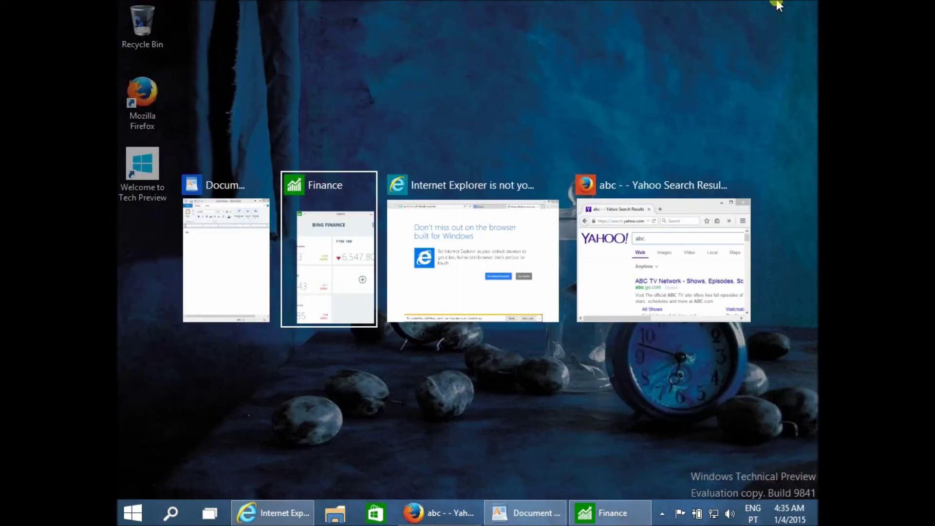
key(alt+Tab)
key(alt+Tab)
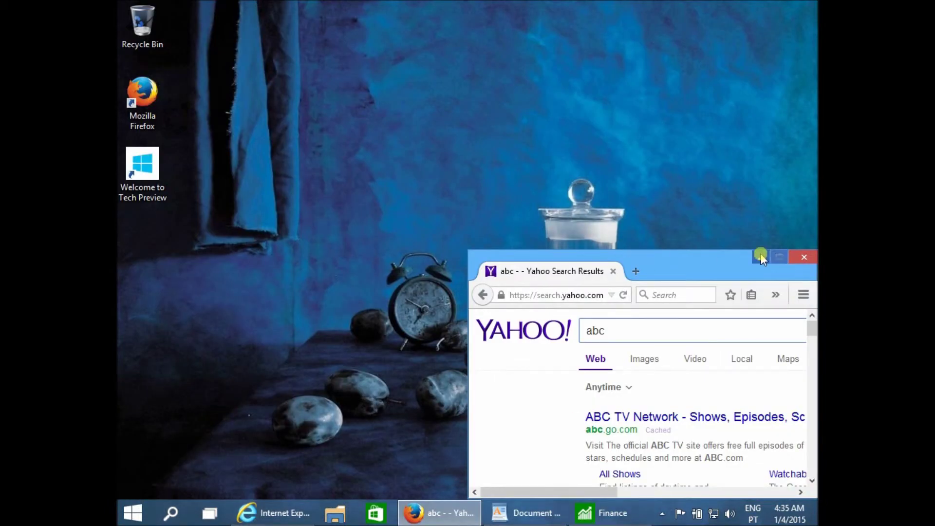
drag(720, 265, 583, 132)
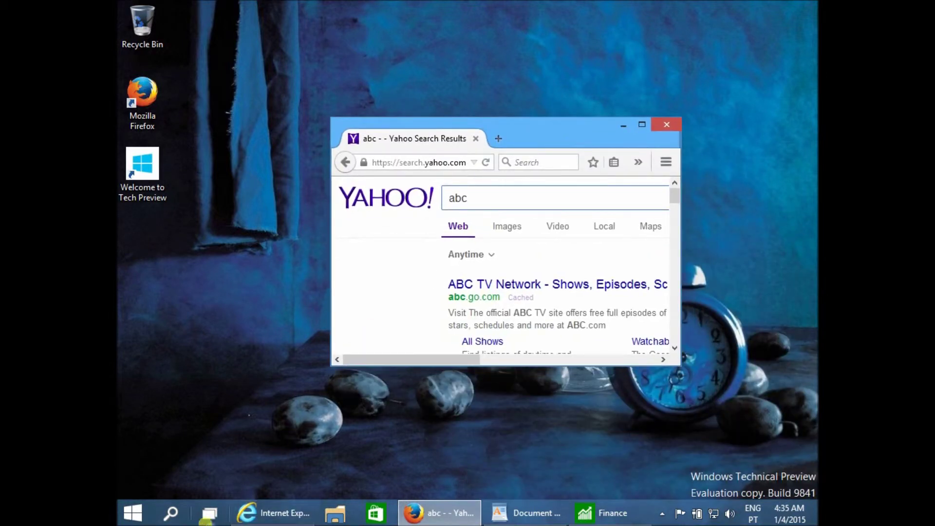
Step: Close the second virtual desktop from task view and return to the remaining desktop
click(209, 513)
mouse_move(461, 447)
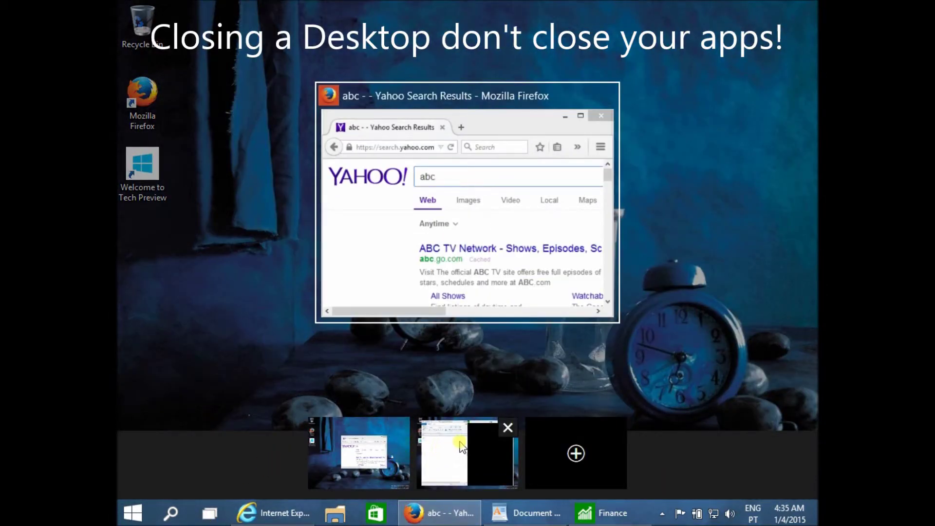
click(508, 427)
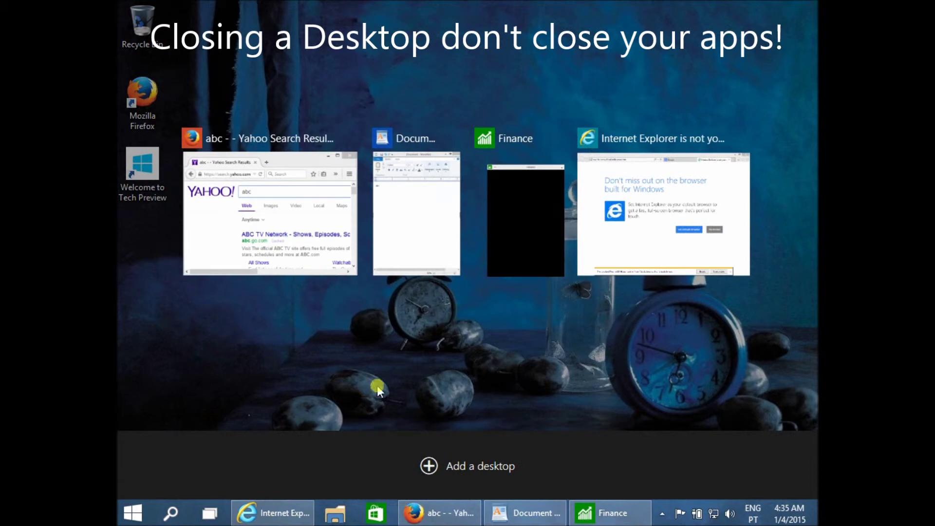
click(164, 332)
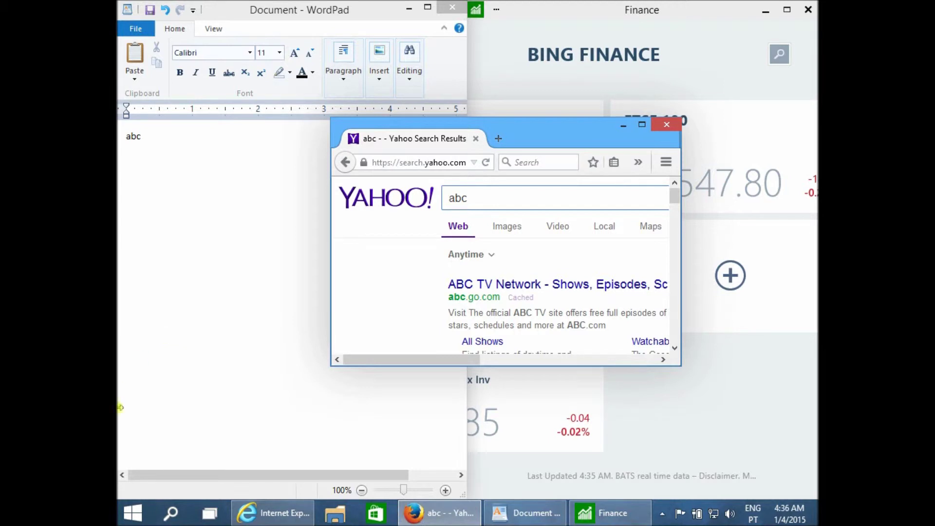
Step: Find and open Command Prompt with a search for "cmd", and move its window slightly
click(140, 516)
text(cmd)
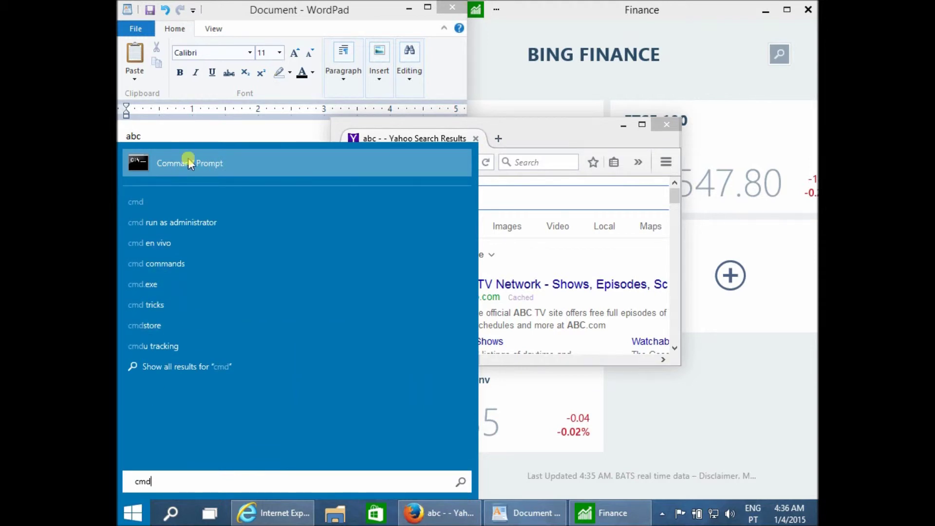
click(188, 161)
drag(354, 90, 373, 62)
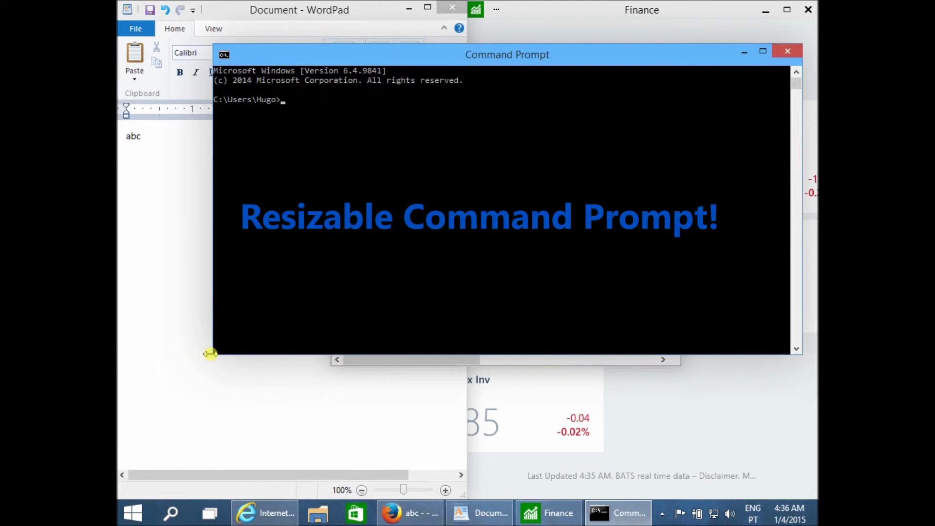
Step: Enlarge the Command Prompt window from its lower corner, and maximize and restore it
drag(211, 359, 122, 393)
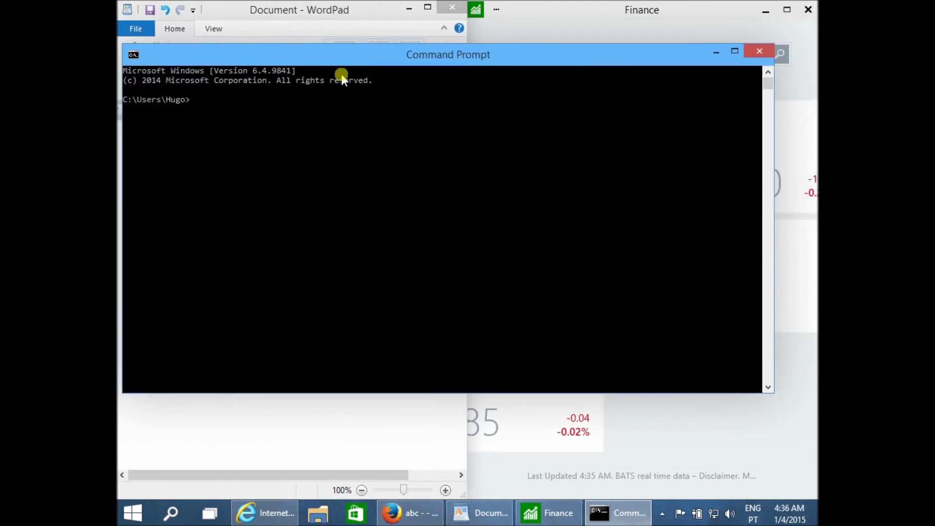
double_click(353, 51)
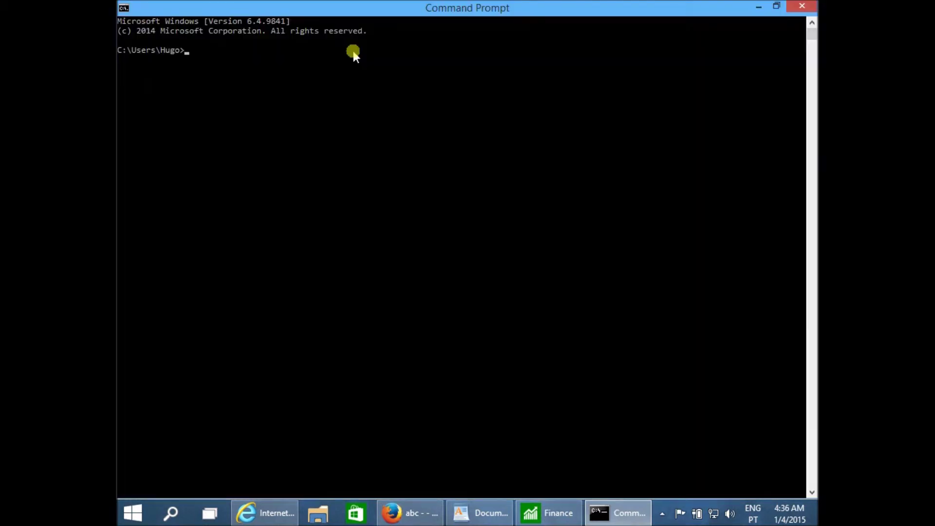
double_click(310, 11)
Step: Search for "notepad" and open Notepad
click(131, 516)
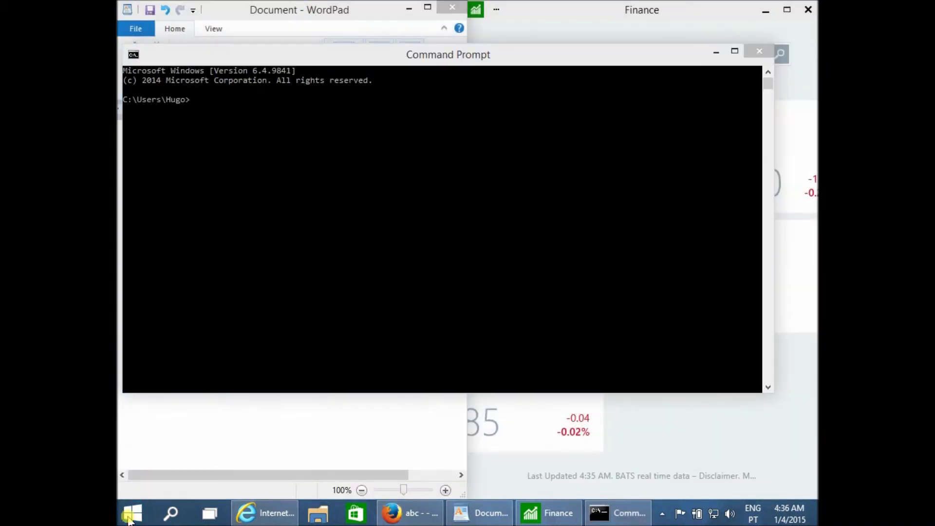
text(notepad)
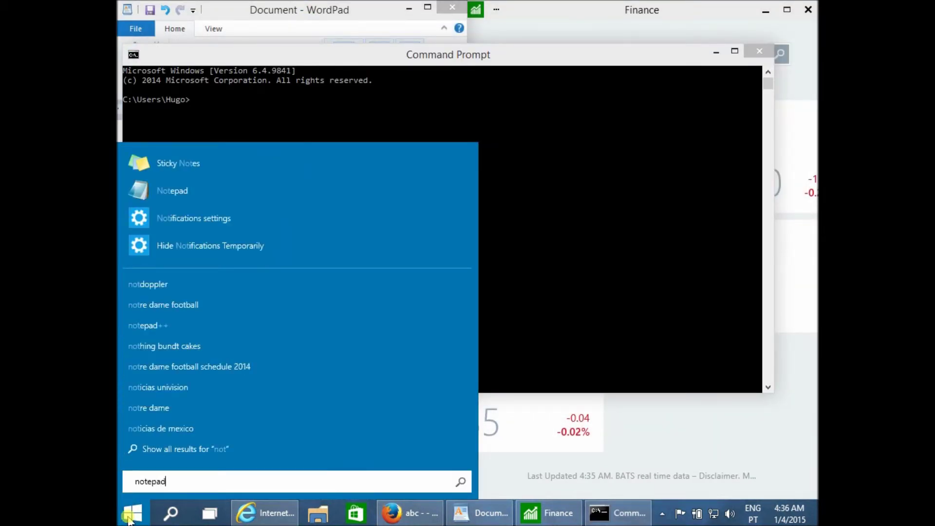
key(Return)
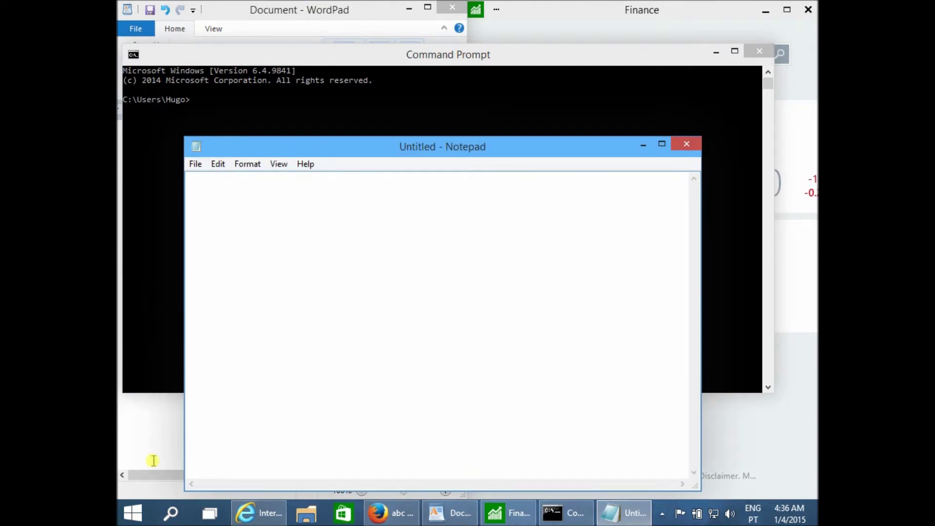
Step: Open File Explorer and go through Local Disk (C:) and Users to the current user's Pictures folder
click(298, 517)
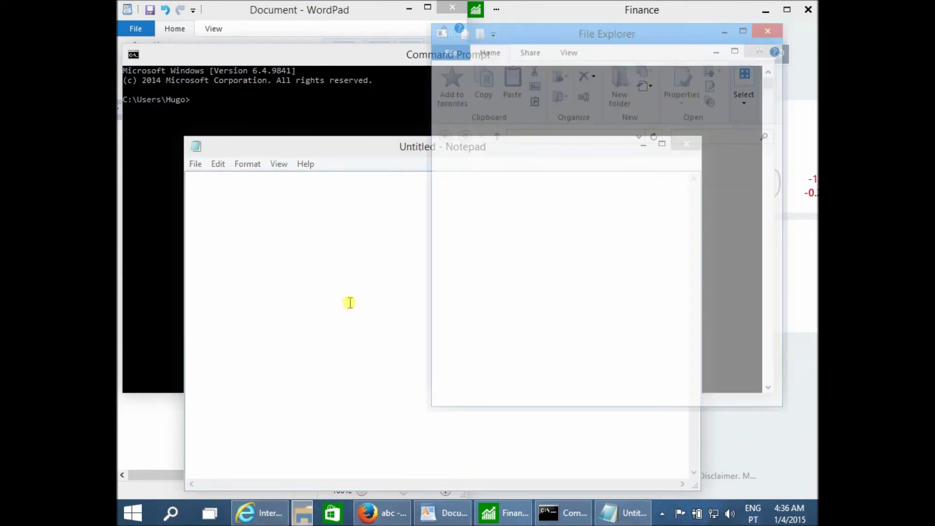
scroll(534, 231, down, 2)
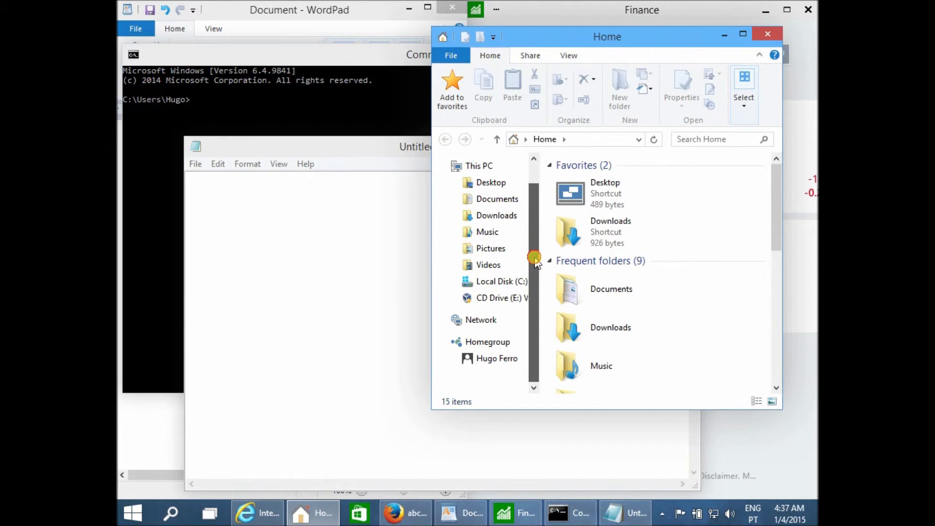
click(472, 281)
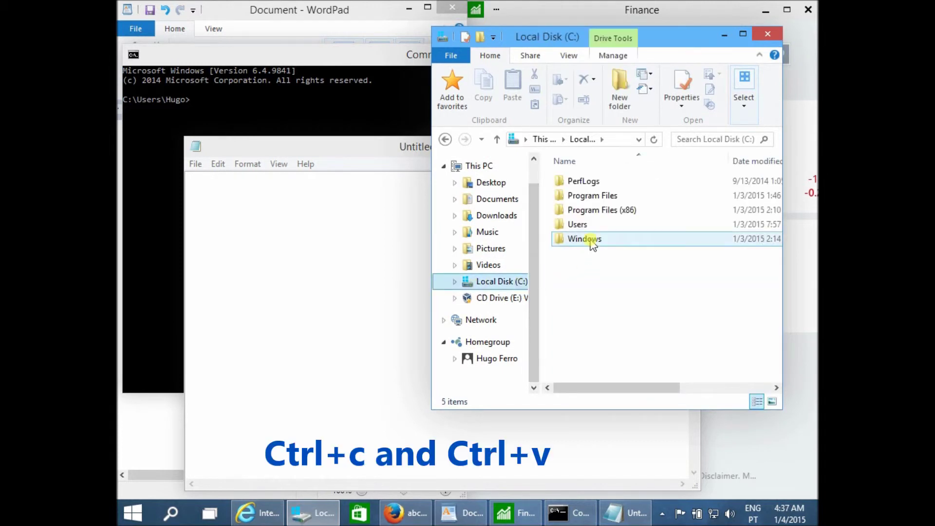
click(580, 228)
double_click(579, 227)
double_click(570, 182)
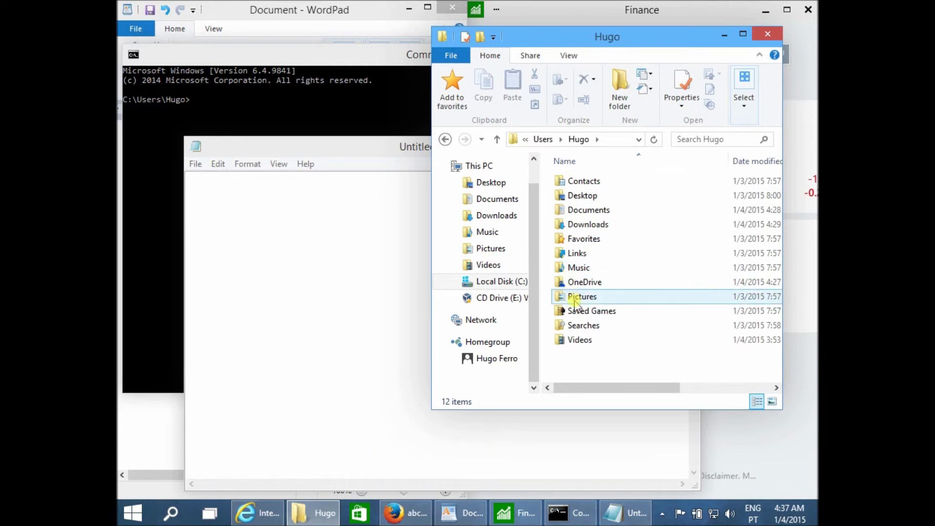
double_click(574, 298)
Step: Copy the Pictures folder's full path and minimize File Explorer
click(612, 140)
right_click(613, 140)
click(636, 185)
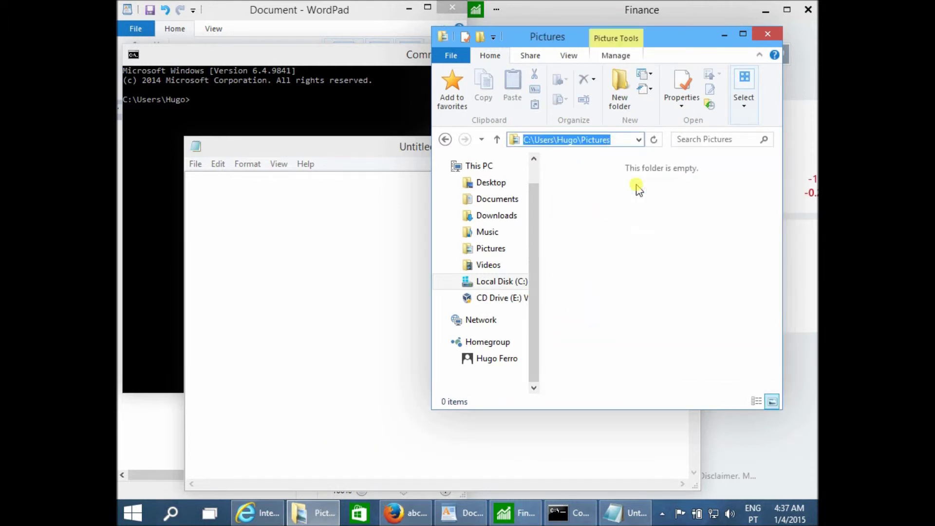
click(724, 35)
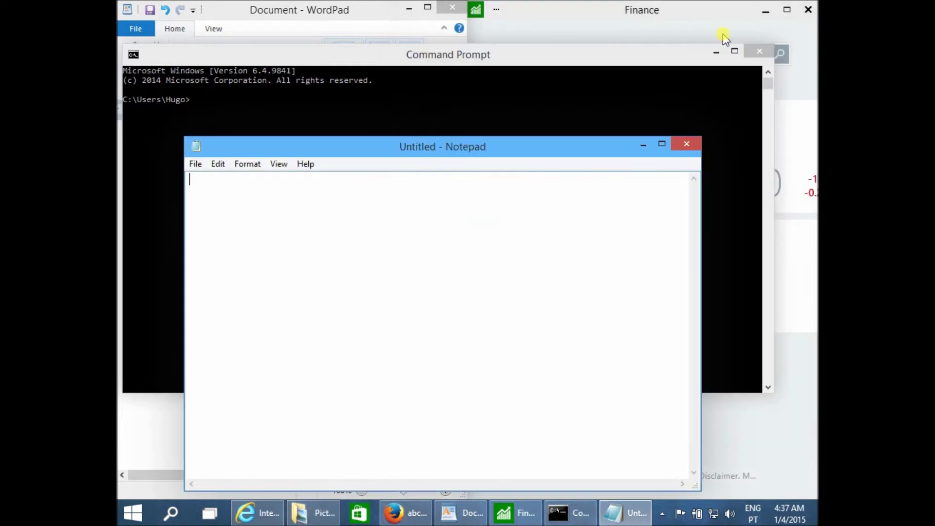
Step: In Command Prompt, change to the Pictures folder with cd and the copied path, and list its contents with dir
click(505, 91)
text(cd)
key(ctrl+v)
key(Return)
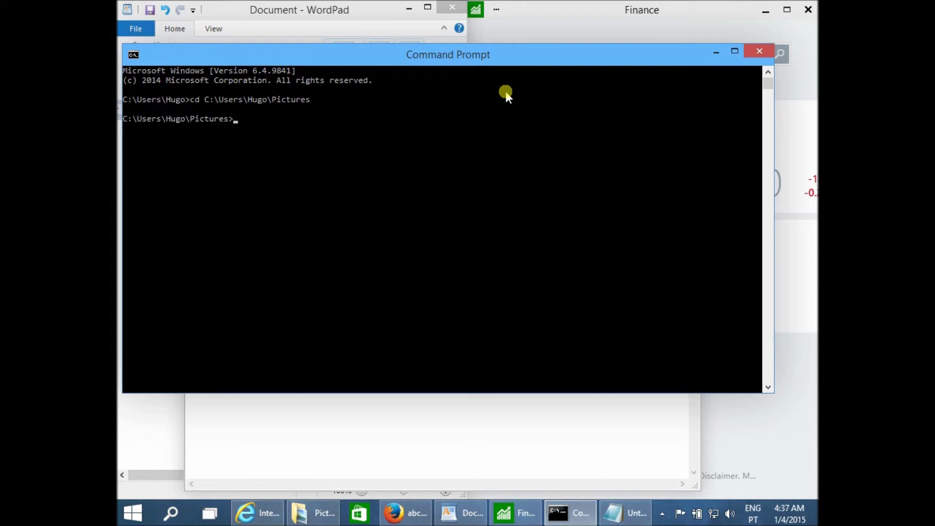
text(dir)
key(Return)
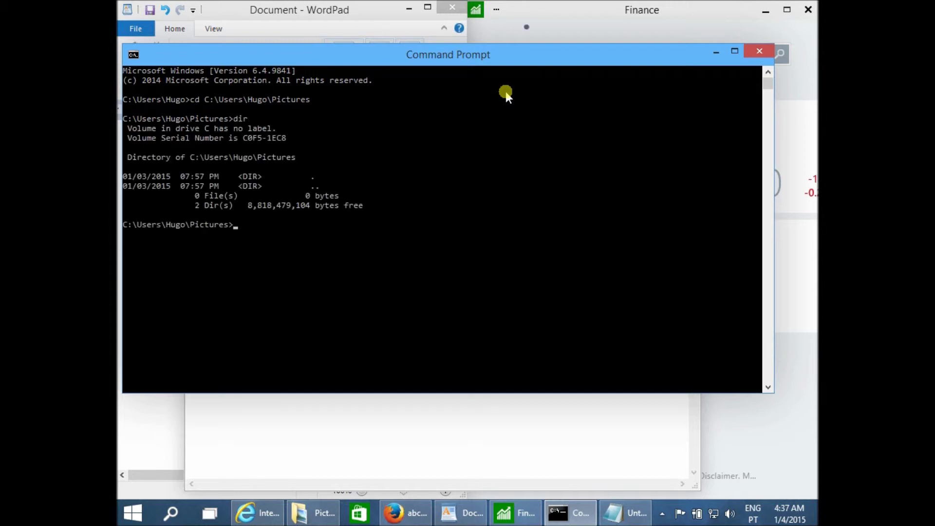
Step: Copy the dir command and its output from Command Prompt and paste it into the blank Notepad document
drag(369, 205, 125, 129)
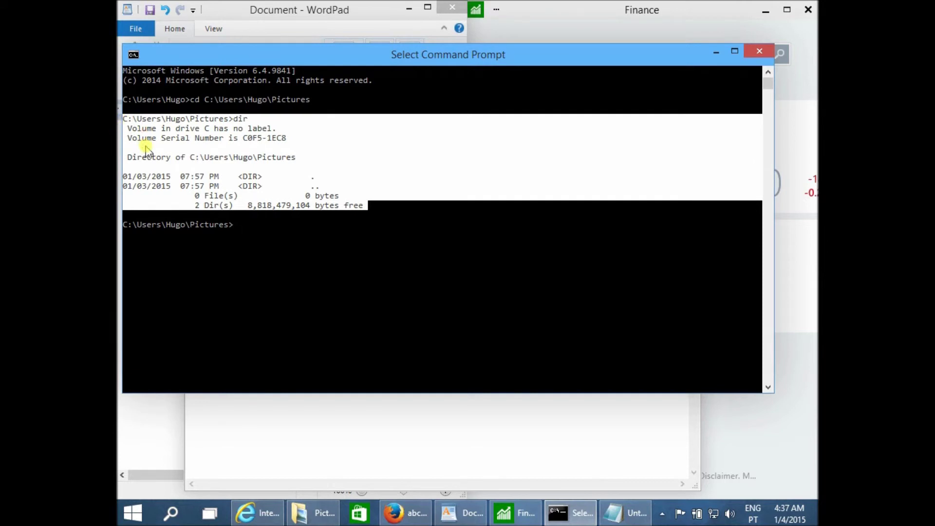
key(Return)
drag(377, 207, 121, 121)
key(Return)
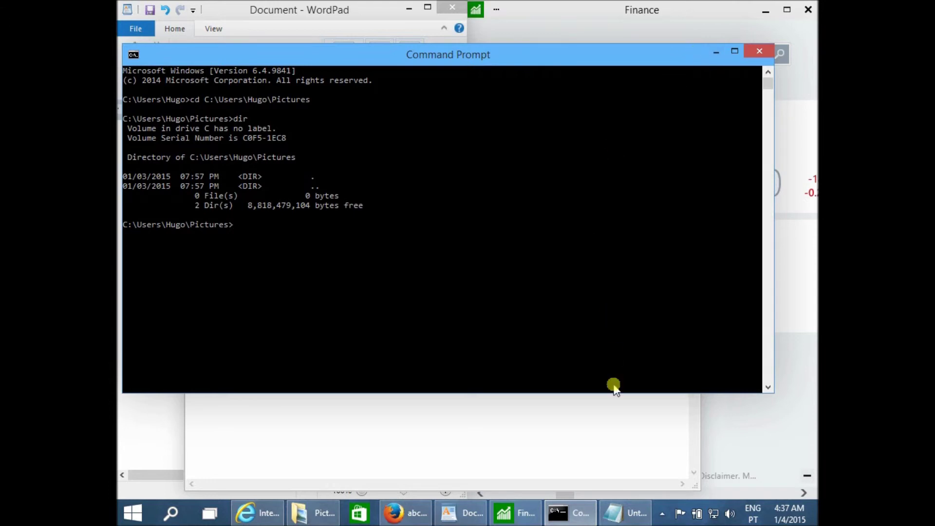
click(619, 511)
key(ctrl+v)
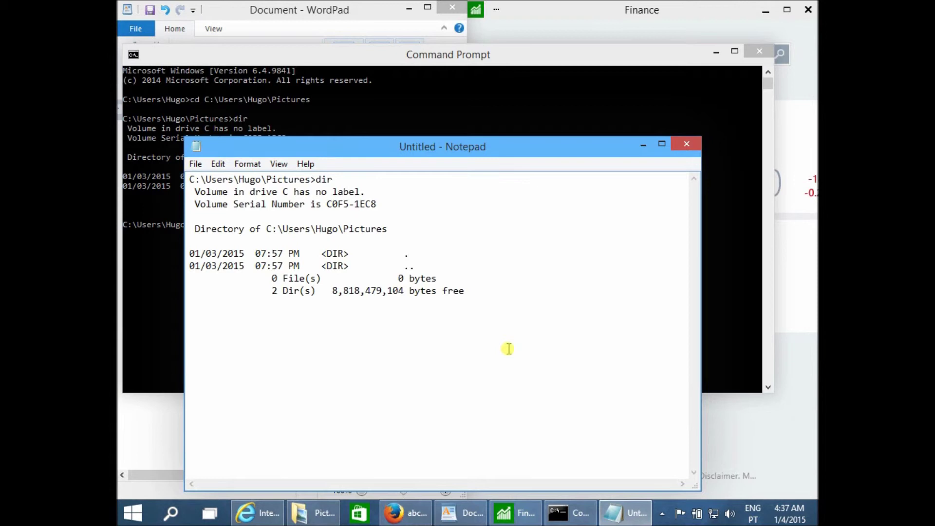
Step: Close Notepad without saving, and close Command Prompt and the Finance app
click(681, 145)
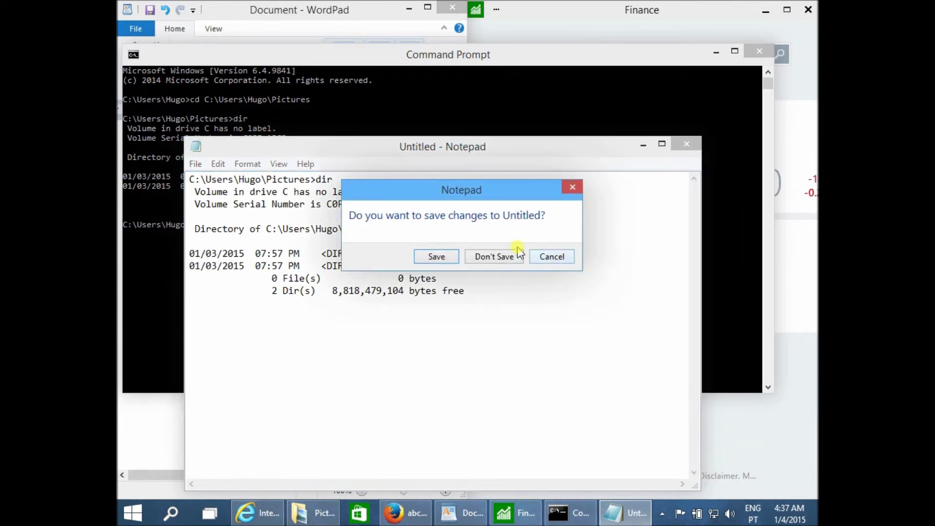
click(495, 257)
click(758, 52)
click(808, 10)
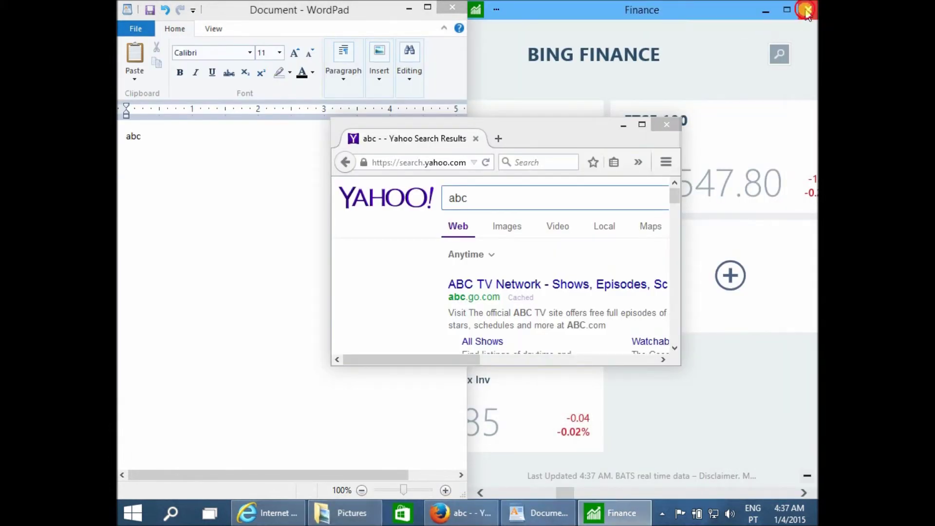
Step: Close Firefox, WordPad without saving, Internet Explorer with all its tabs, and the Pictures folder window
click(670, 134)
click(452, 7)
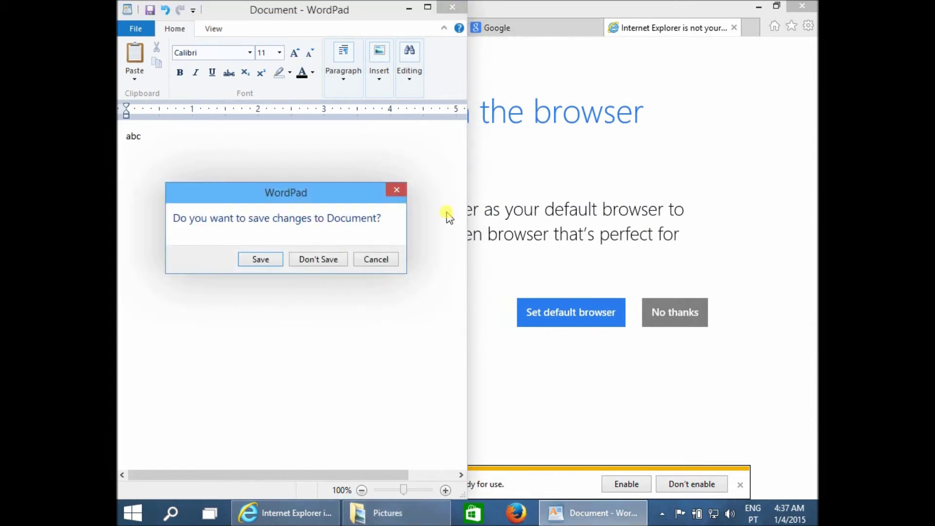
click(322, 259)
click(801, 7)
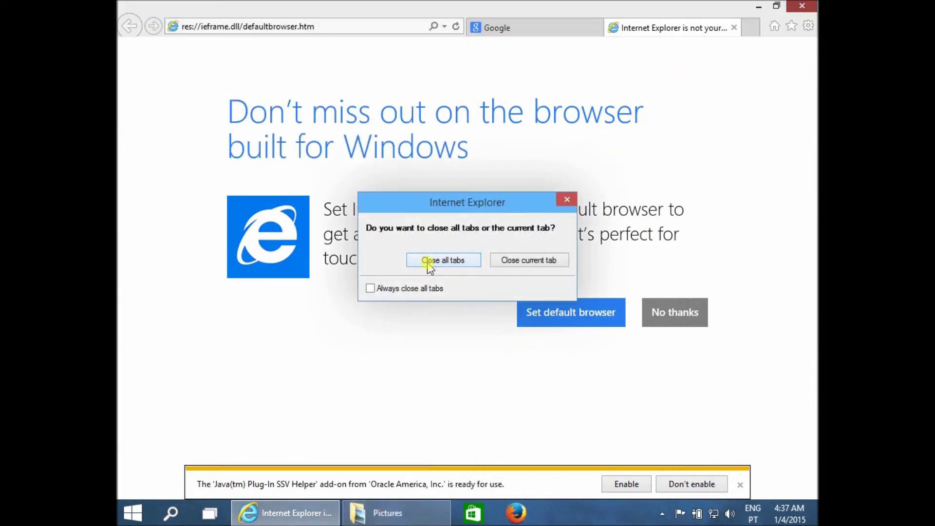
click(427, 259)
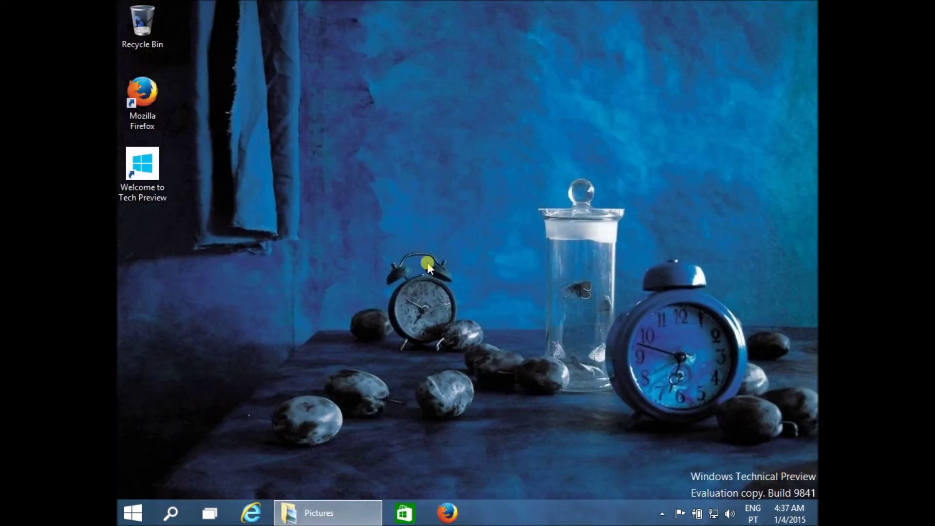
click(340, 510)
click(765, 30)
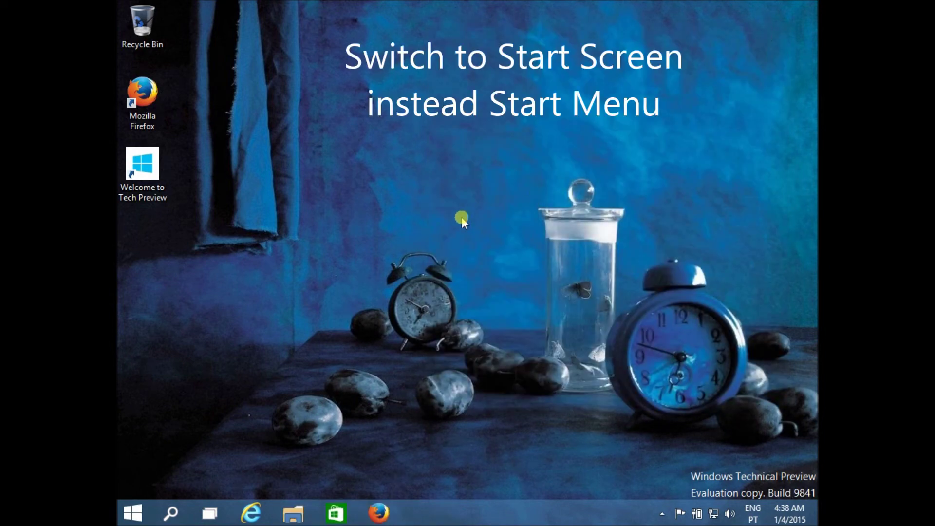
Step: Search for Control Panel, open it, and bring up Navigation properties under Appearance and Personalization
click(135, 517)
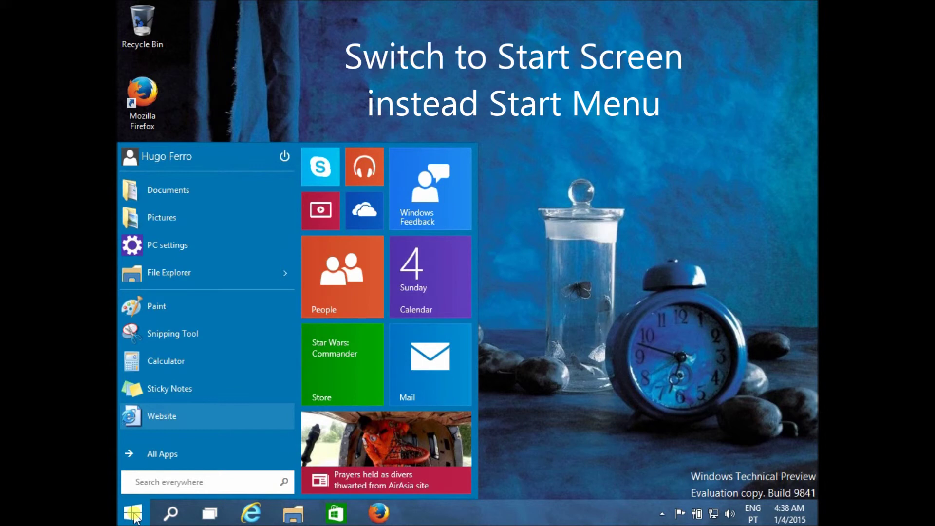
text(control panel)
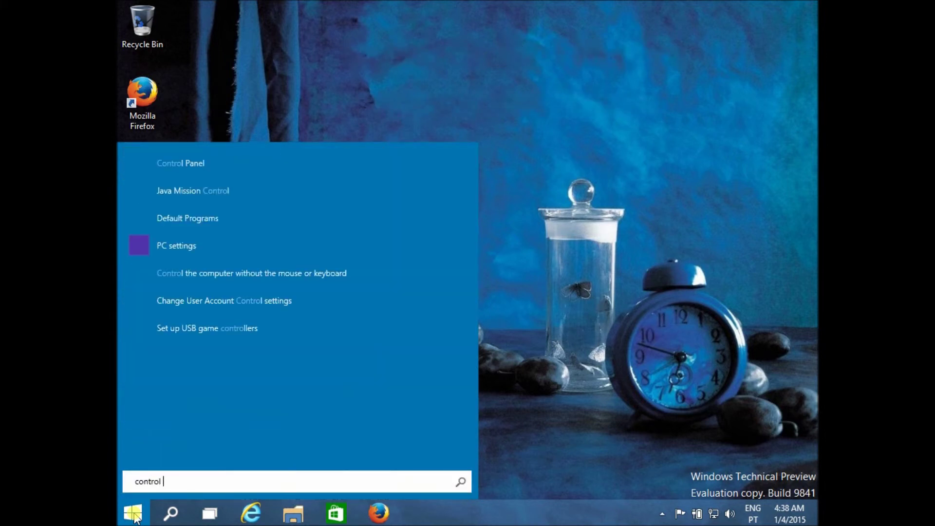
click(183, 154)
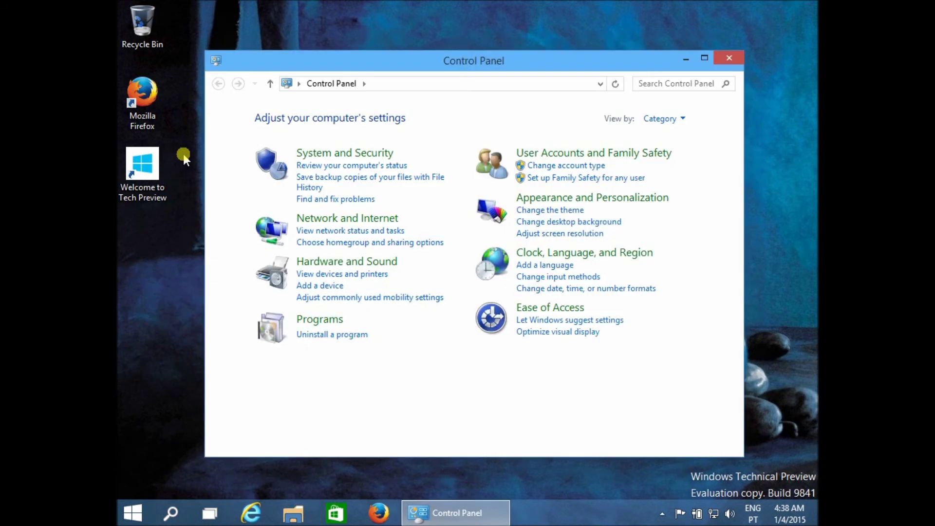
click(577, 198)
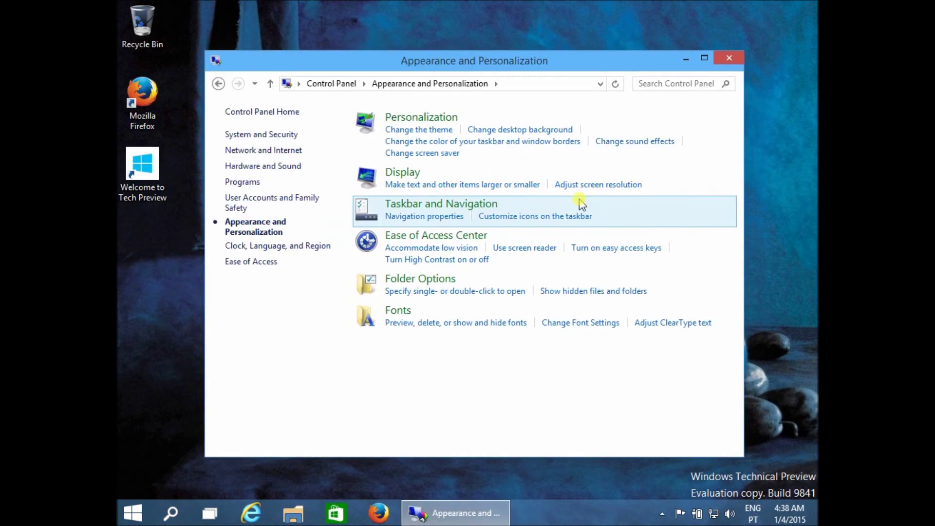
click(399, 218)
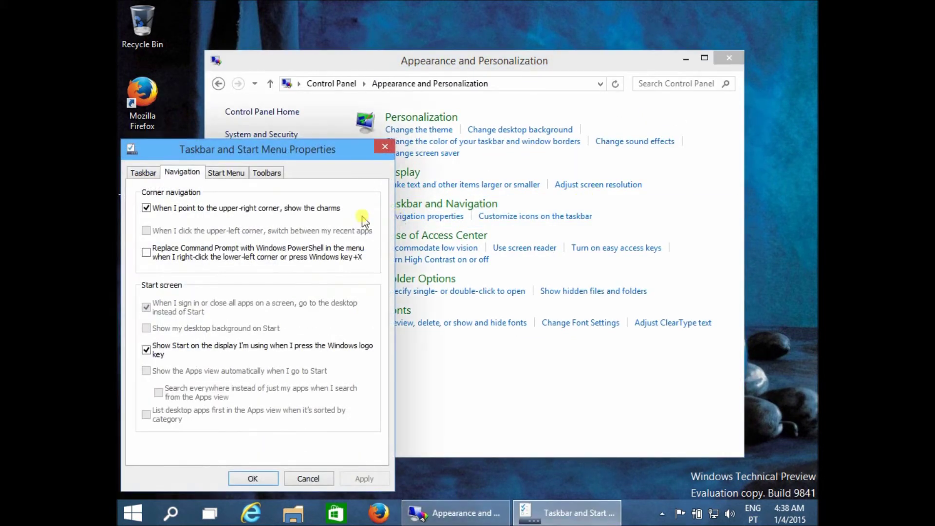
Step: Turn off "Use the Start menu instead of the Start screen", apply the change, and confirm signing out
click(217, 173)
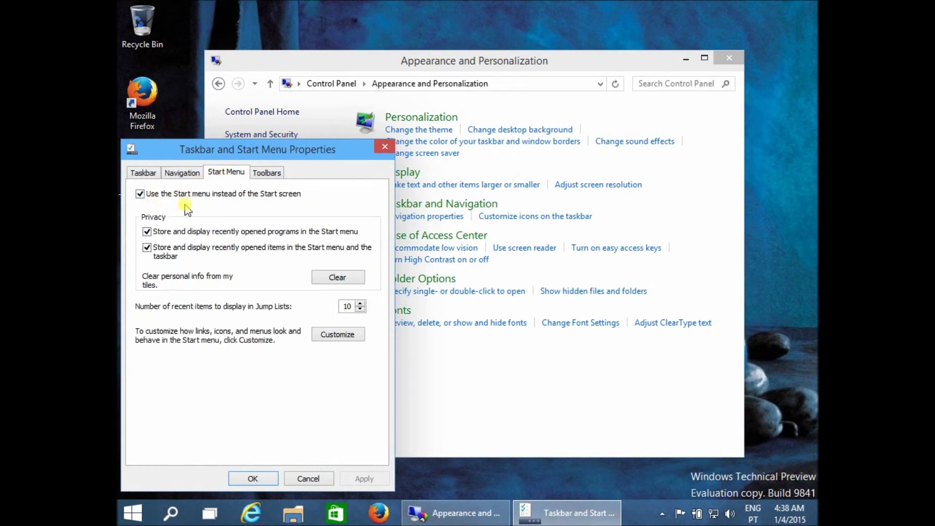
click(140, 194)
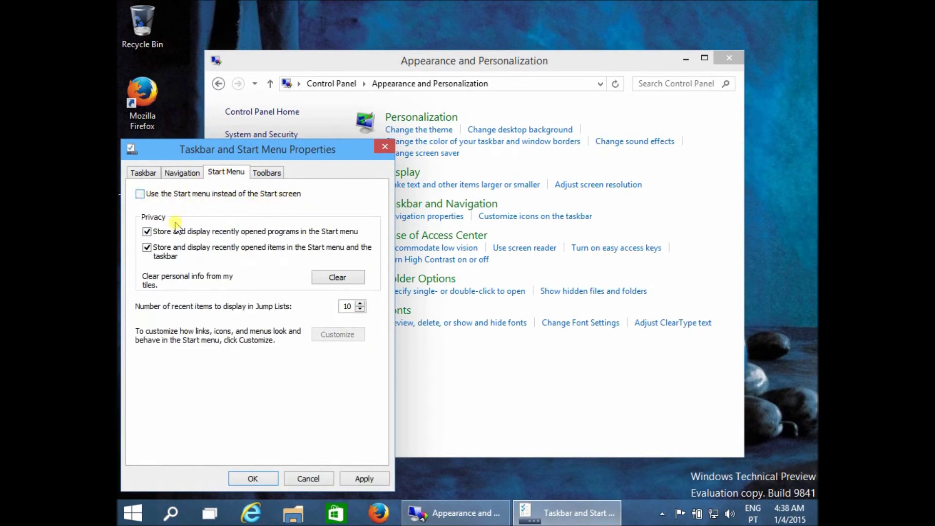
click(361, 479)
click(417, 269)
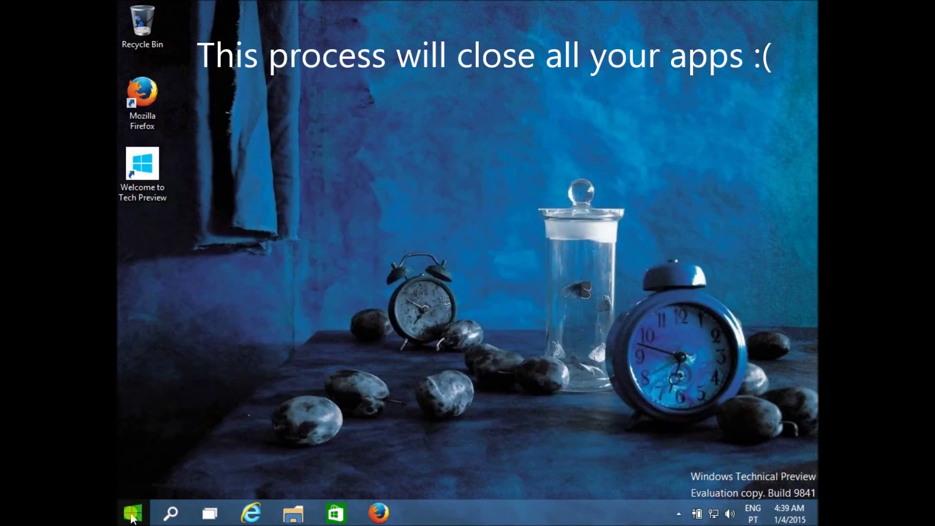
Step: Look through the tiles on the Start screen and the full list in its Apps view, then return to the tiles
click(132, 512)
scroll(297, 223, down, 2)
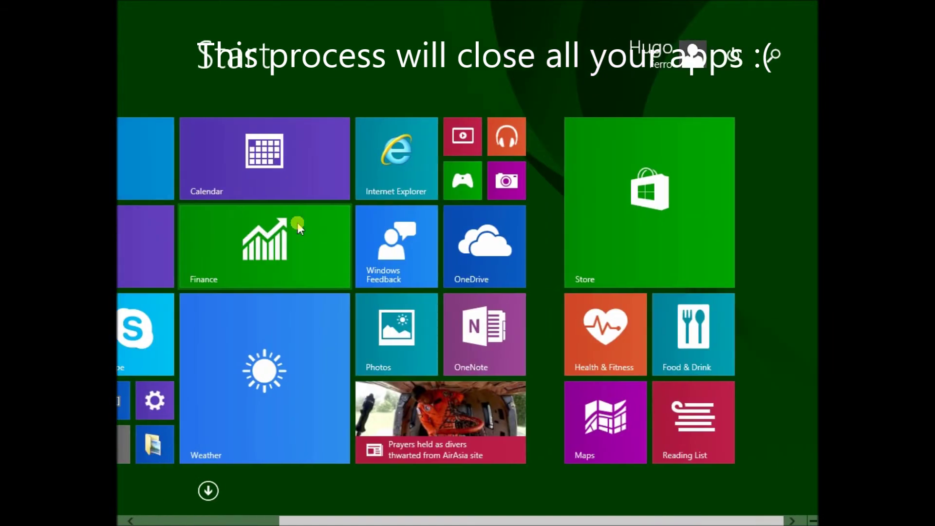
scroll(297, 223, up, 2)
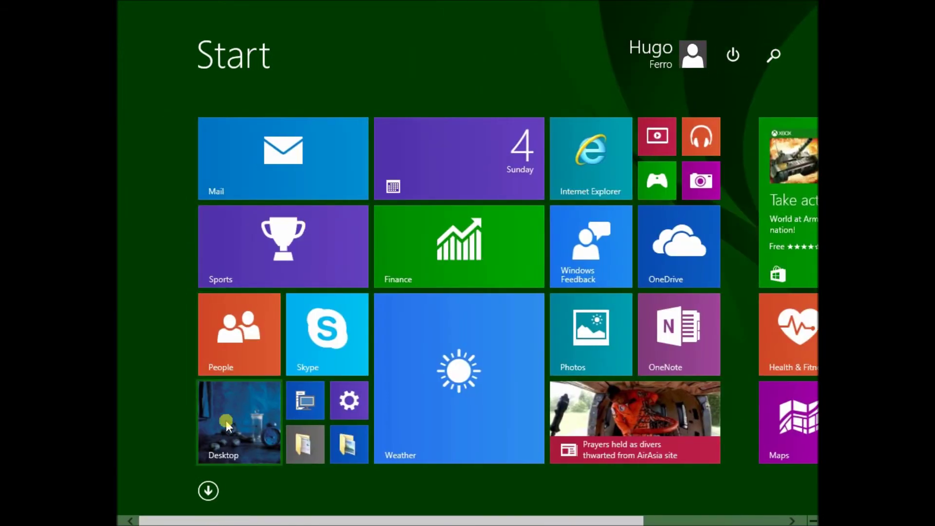
click(211, 492)
scroll(251, 345, down, 5)
scroll(250, 345, down, 4)
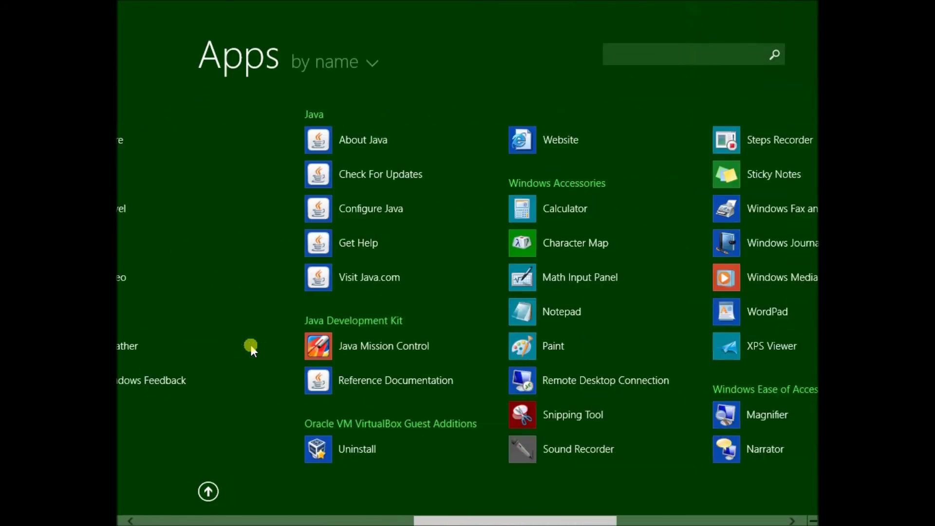
scroll(250, 344, up, 9)
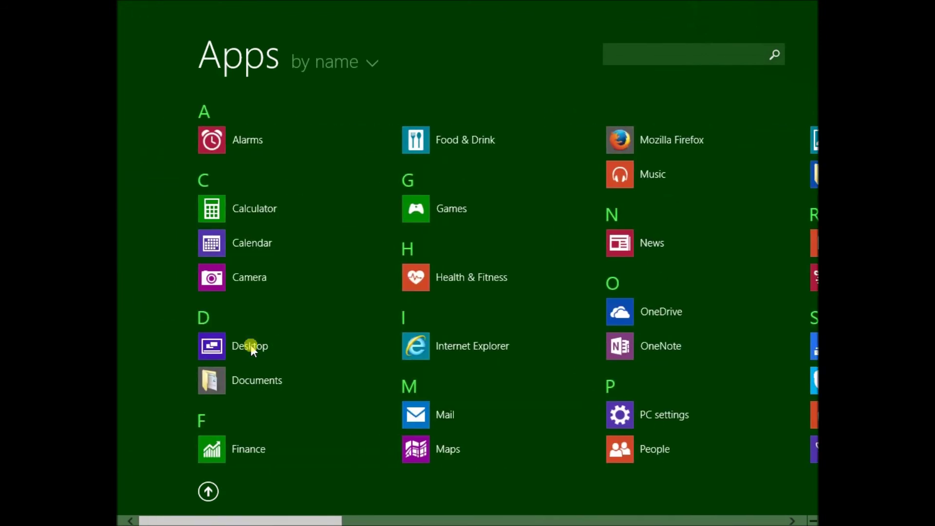
click(209, 493)
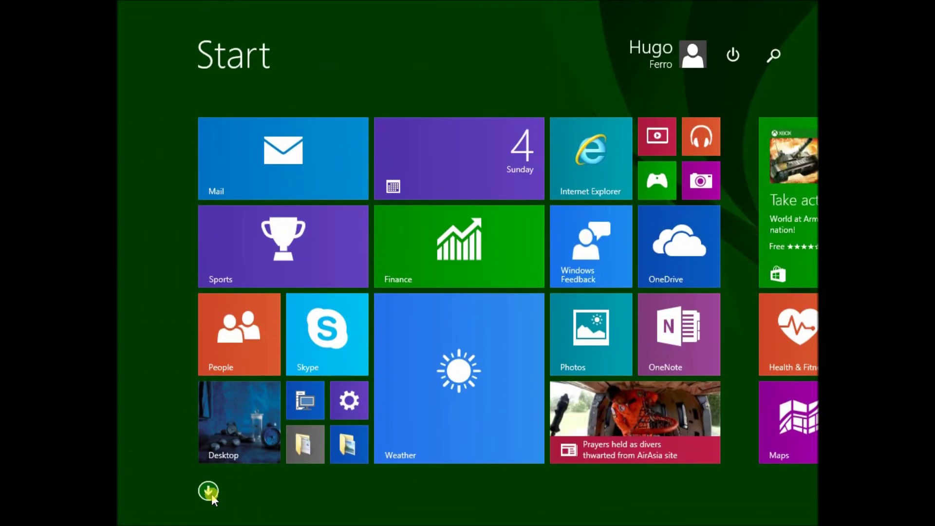
Step: Launch Finance from the Start screen, restore it from maximized to a smaller window, and move it to the right half of the desktop
click(433, 220)
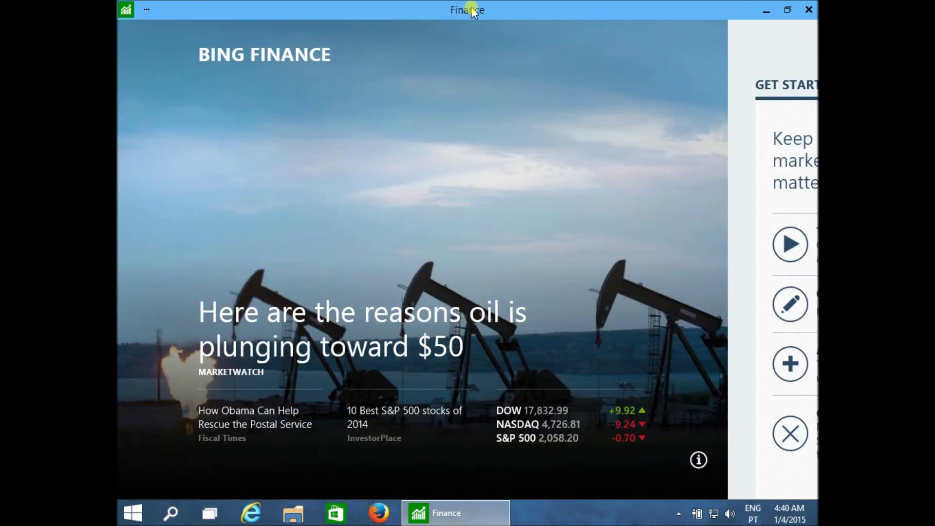
double_click(472, 10)
key(super+Down)
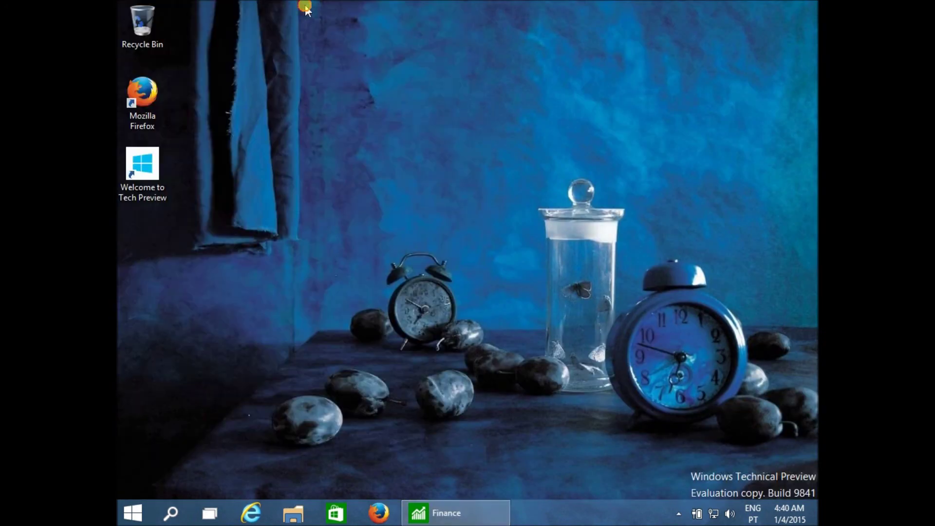
click(431, 513)
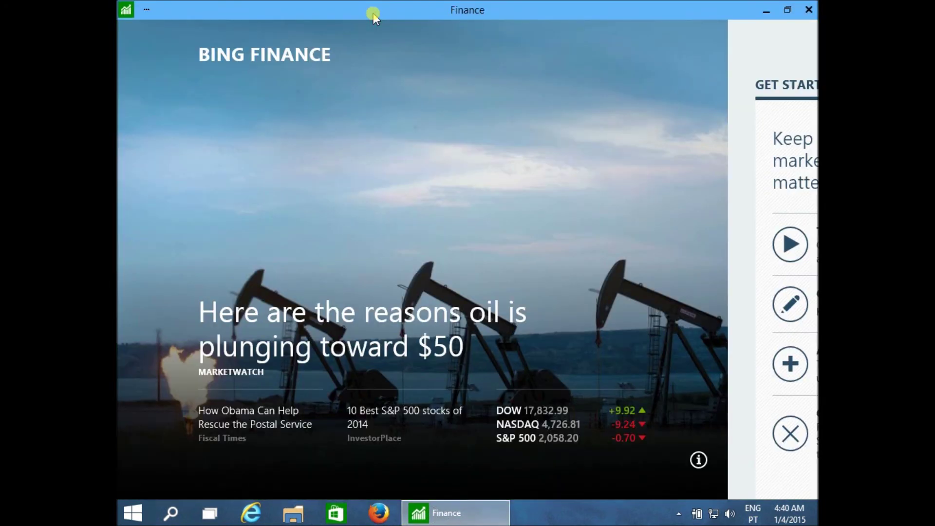
double_click(373, 13)
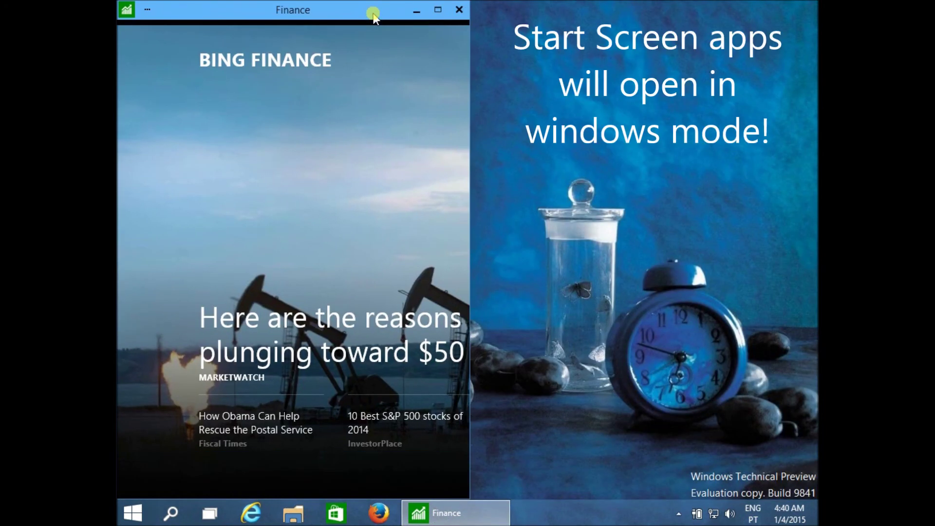
drag(373, 14, 700, 18)
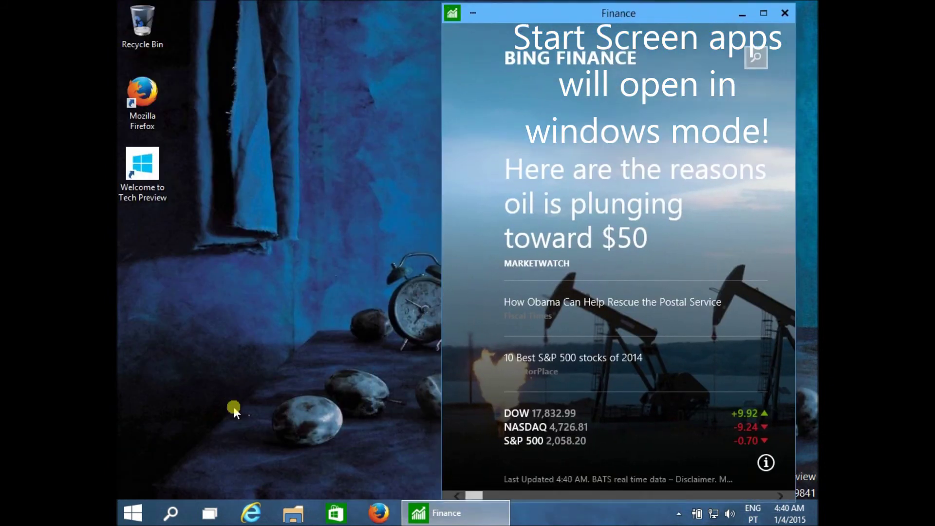
Step: Launch Calendar from the Start screen and move its window so it slightly overlaps the Finance window
click(125, 514)
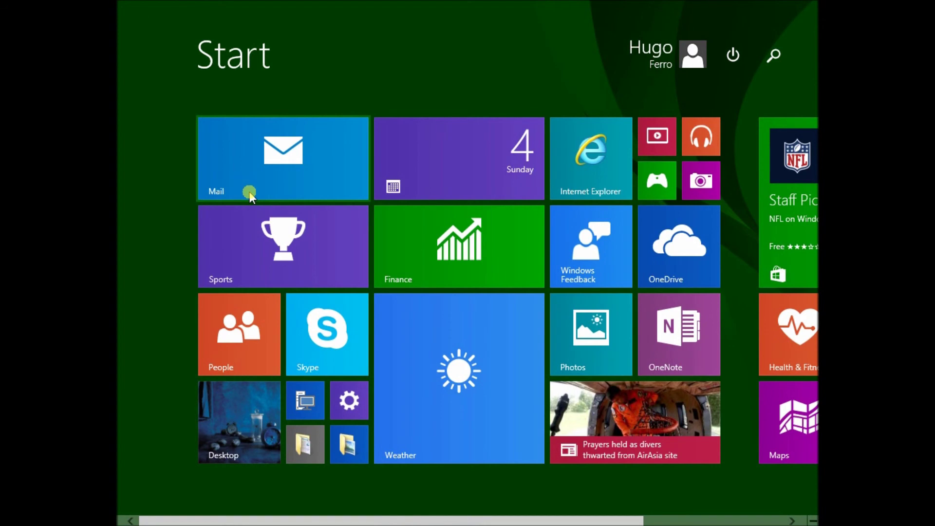
click(469, 146)
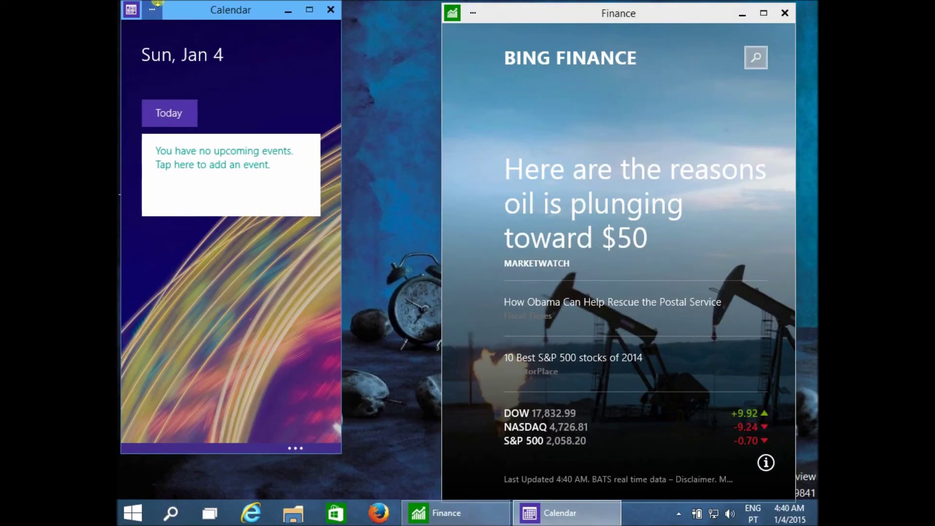
drag(182, 10, 341, 36)
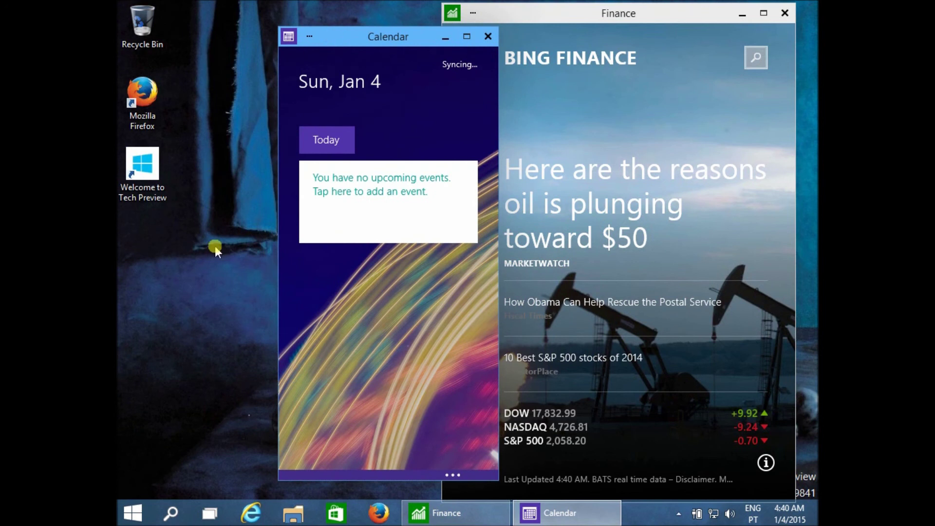
Step: Open the article about oil plunging toward $50 in Finance and show Calendar's view options and app commands
click(654, 232)
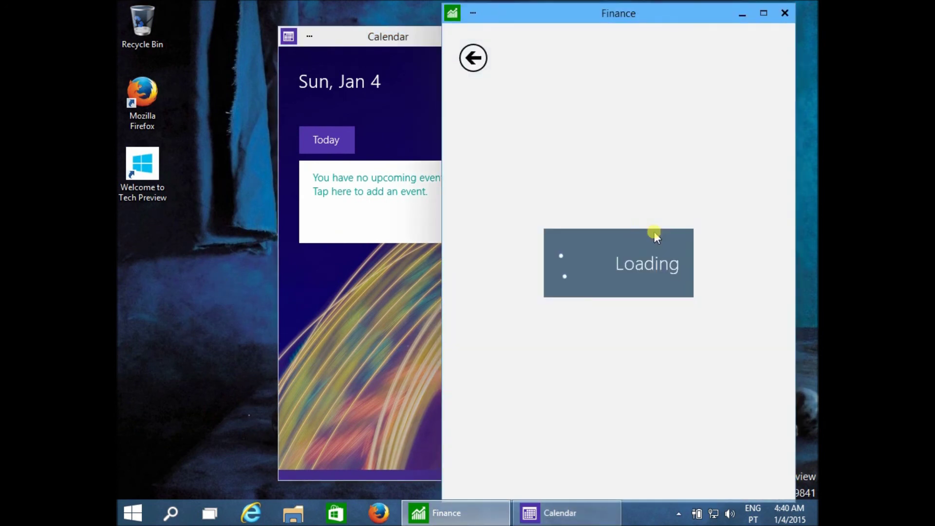
click(391, 139)
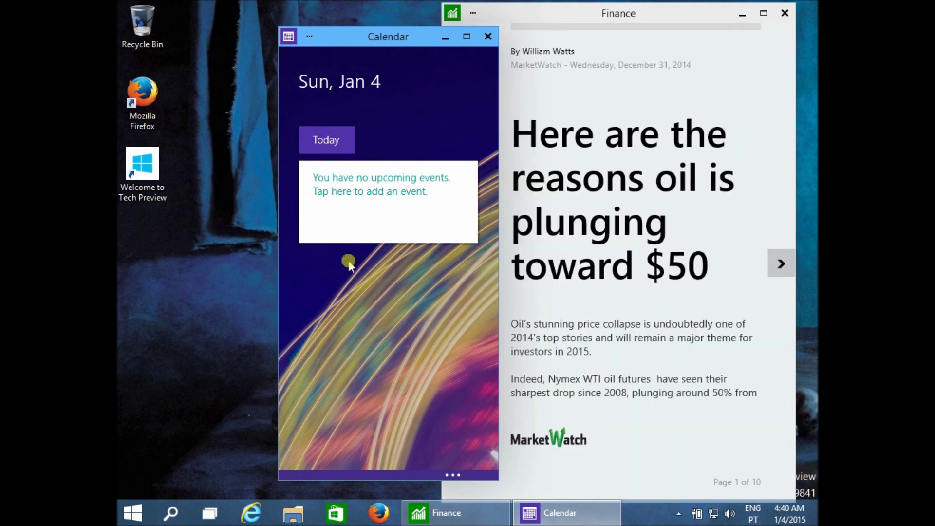
mouse_move(623, 146)
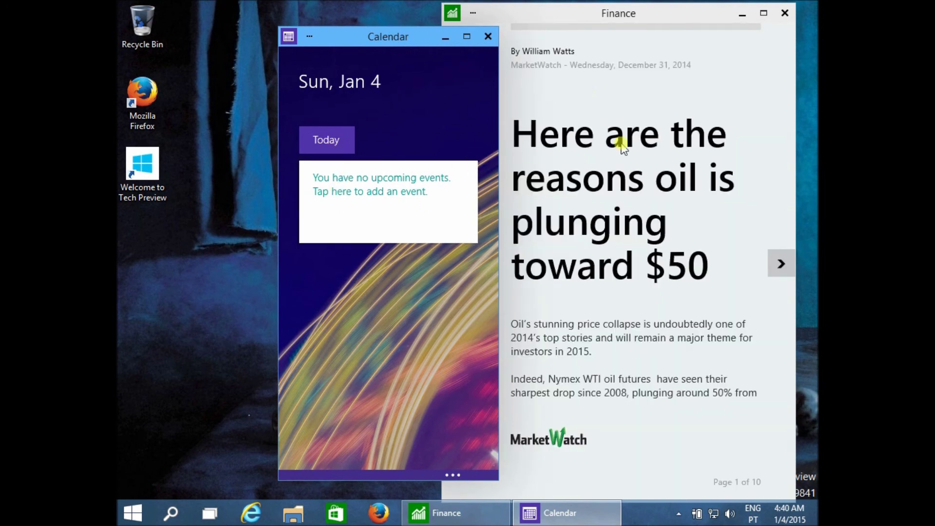
click(448, 476)
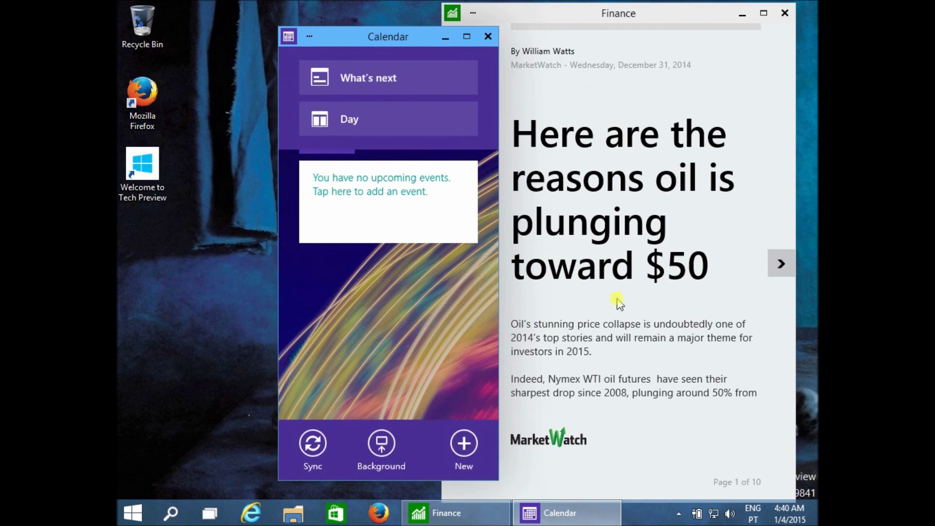
Step: Page forward through the oil article to page 5, and close the Finance and Calendar apps
click(638, 304)
scroll(638, 304, down, 2)
scroll(739, 285, down, 2)
scroll(739, 285, down, 2)
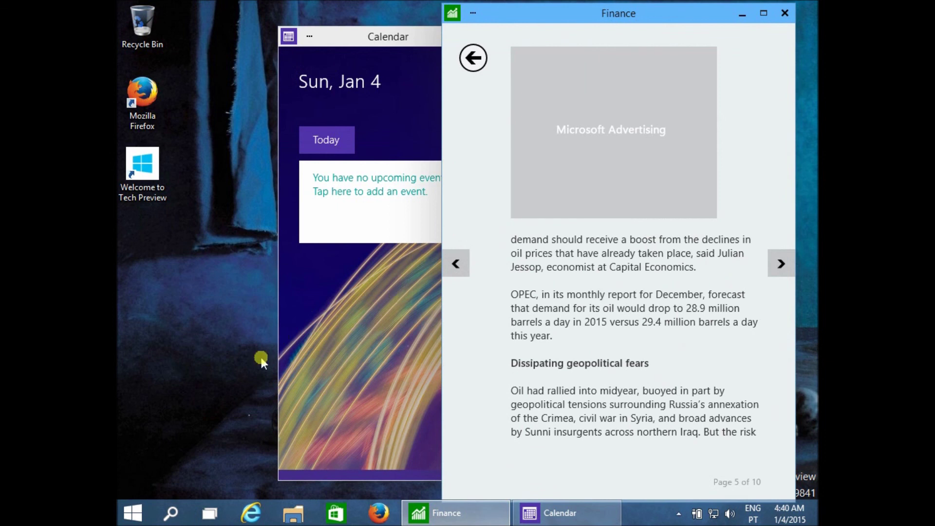
click(784, 13)
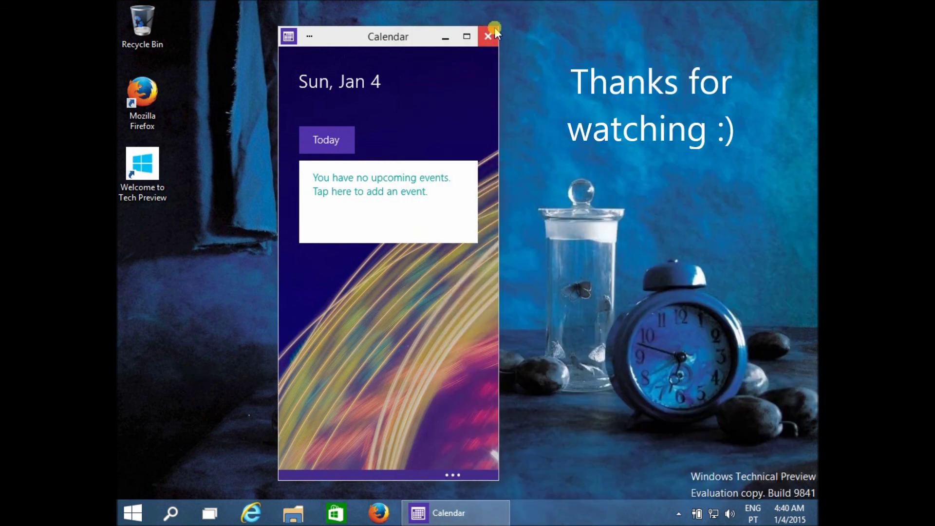
click(493, 35)
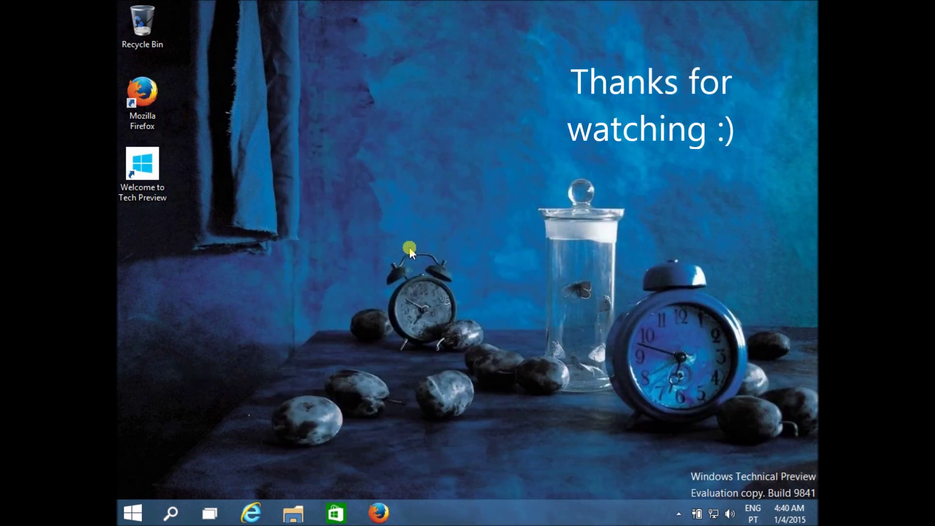